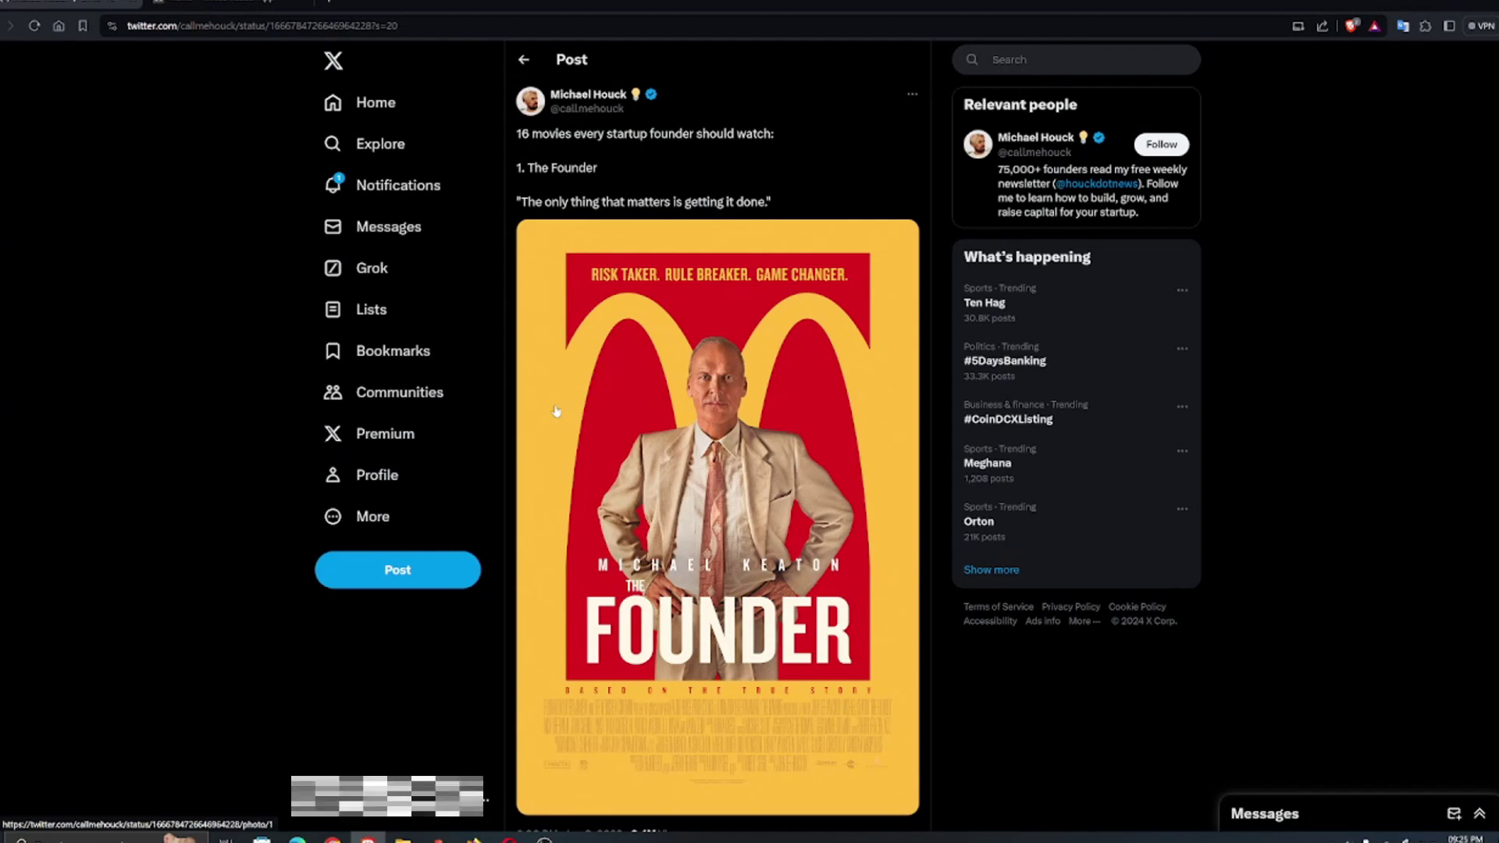
{"action": "scroll", "coordinate": [629, 384], "scroll_direction": "down", "scroll_amount": 2}
{"action": "scroll", "coordinate": [629, 385], "scroll_direction": "down", "scroll_amount": 3}
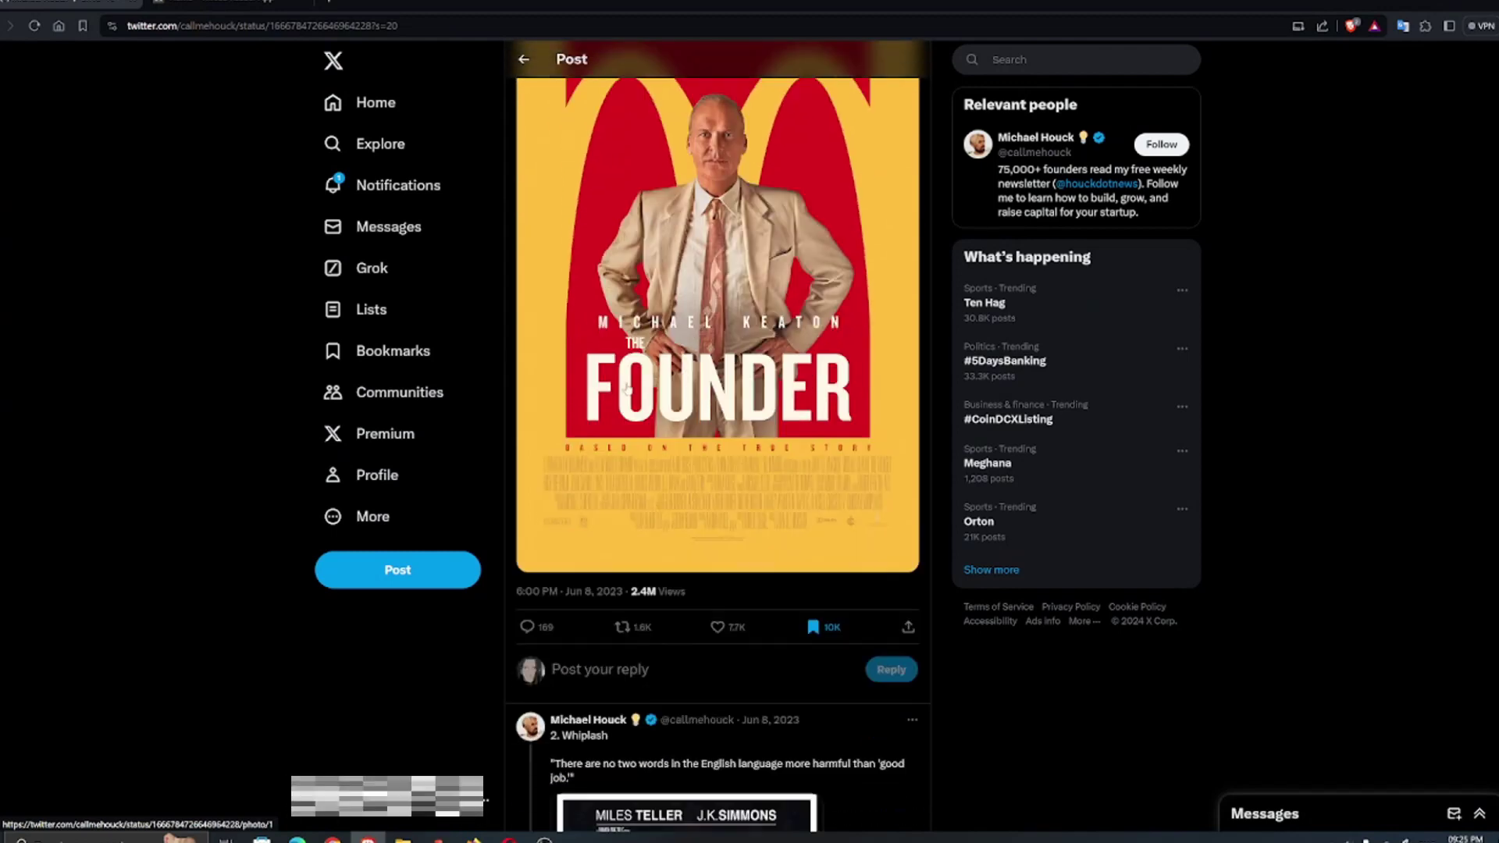
{"action": "scroll", "coordinate": [629, 384], "scroll_direction": "down", "scroll_amount": 3}
{"action": "scroll", "coordinate": [630, 384], "scroll_direction": "up", "scroll_amount": 8}
{"action": "scroll", "coordinate": [650, 567], "scroll_direction": "up", "scroll_amount": 2}
{"action": "scroll", "coordinate": [650, 565], "scroll_direction": "down", "scroll_amount": 5}
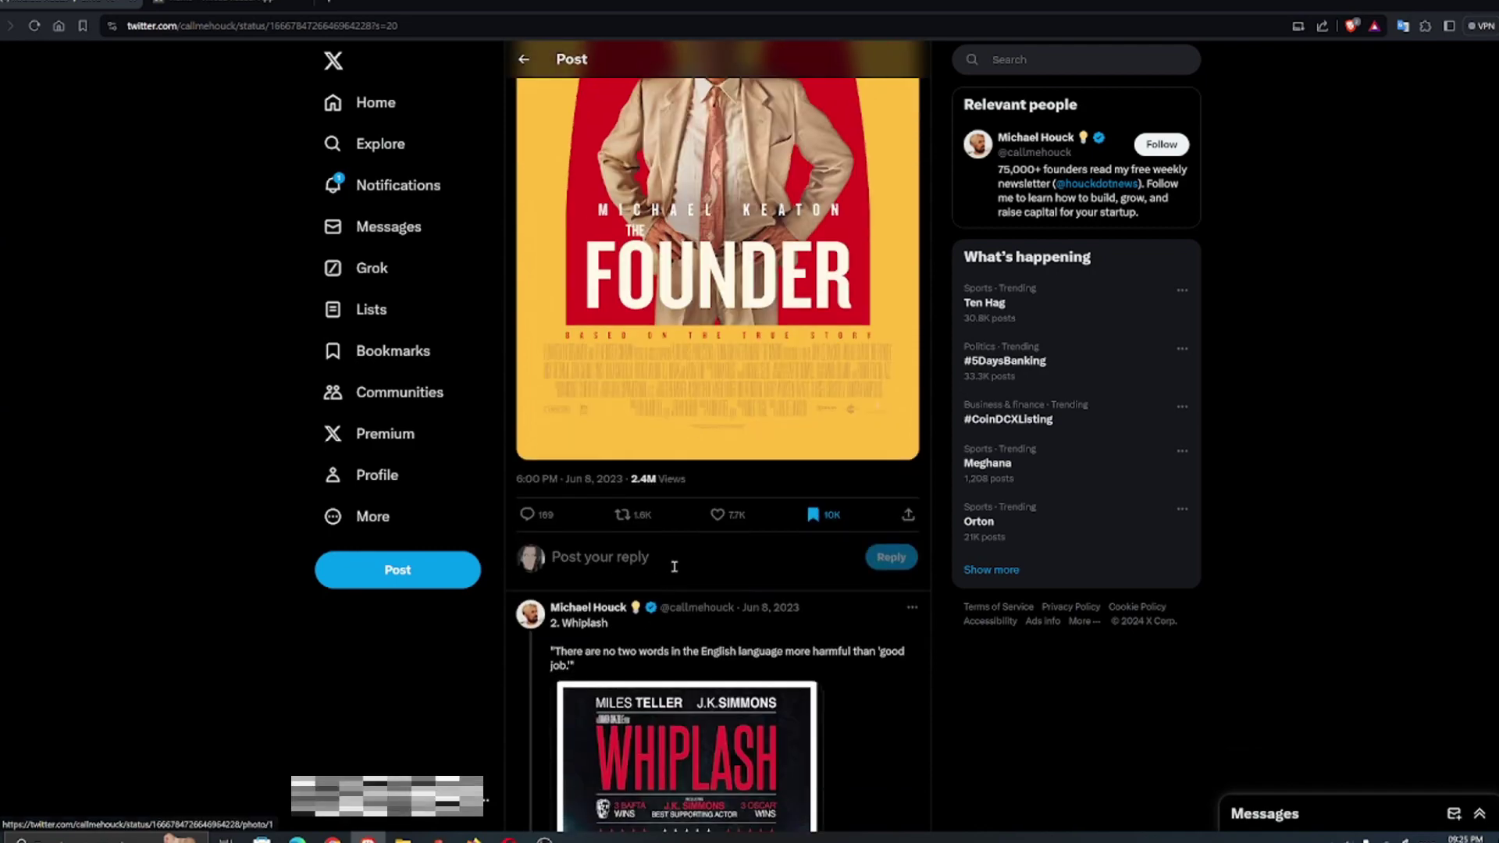
{"action": "scroll", "coordinate": [651, 566], "scroll_direction": "down", "scroll_amount": 5}
{"action": "scroll", "coordinate": [645, 550], "scroll_direction": "down", "scroll_amount": 4}
{"action": "scroll", "coordinate": [640, 541], "scroll_direction": "down", "scroll_amount": 3}
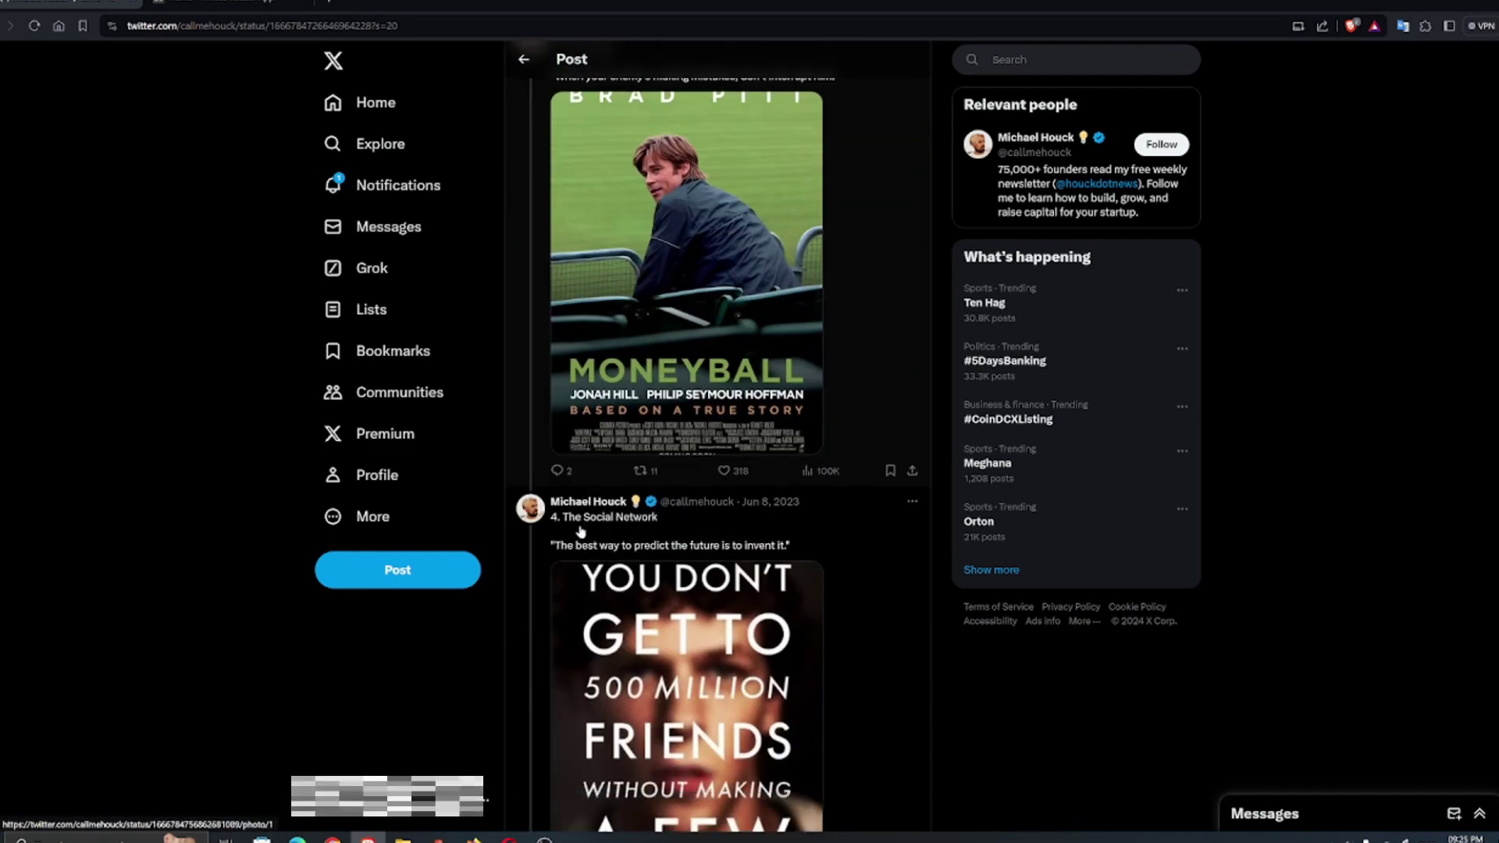
- Switch from the X movies thread to the threadreaderapp.com tab
{"action": "key", "text": "ctrl+Tab"}
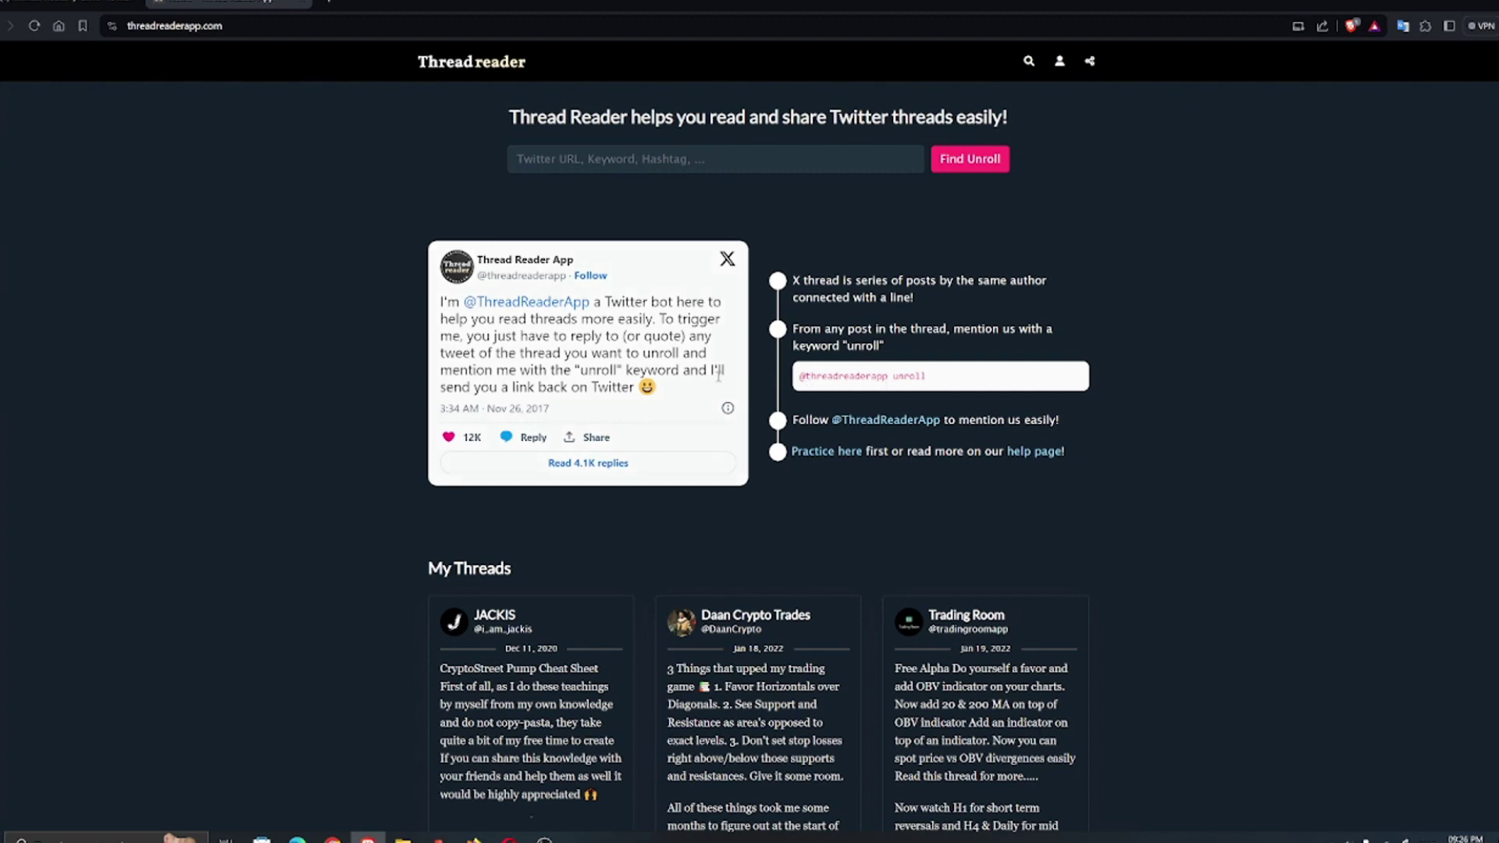
{"action": "scroll", "coordinate": [715, 372], "scroll_direction": "down", "scroll_amount": 3}
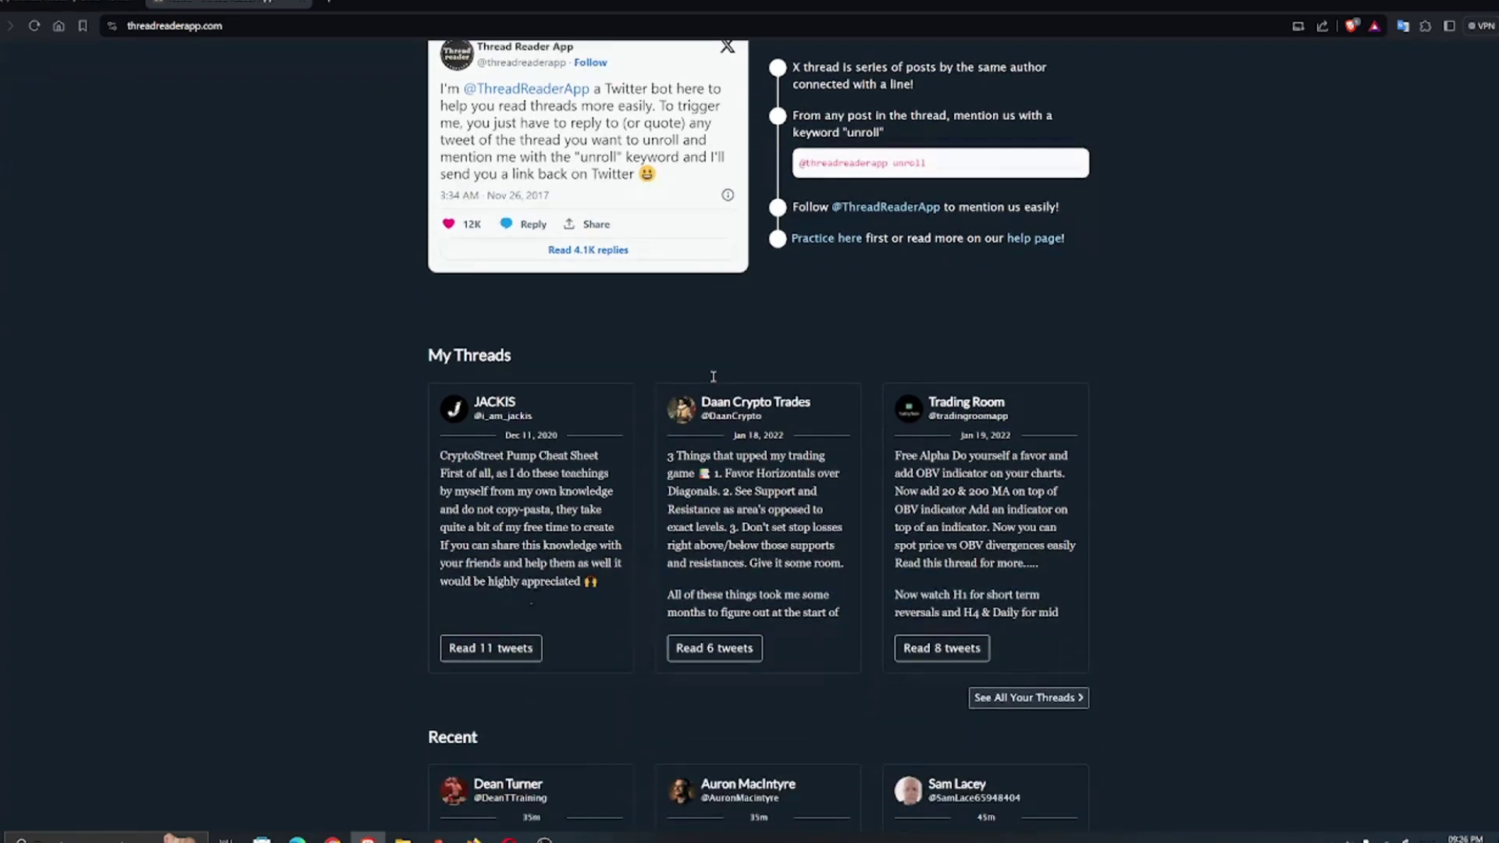
{"action": "scroll", "coordinate": [715, 374], "scroll_direction": "down", "scroll_amount": 2}
{"action": "scroll", "coordinate": [474, 272], "scroll_direction": "up", "scroll_amount": 3}
{"action": "scroll", "coordinate": [528, 270], "scroll_direction": "up", "scroll_amount": 2}
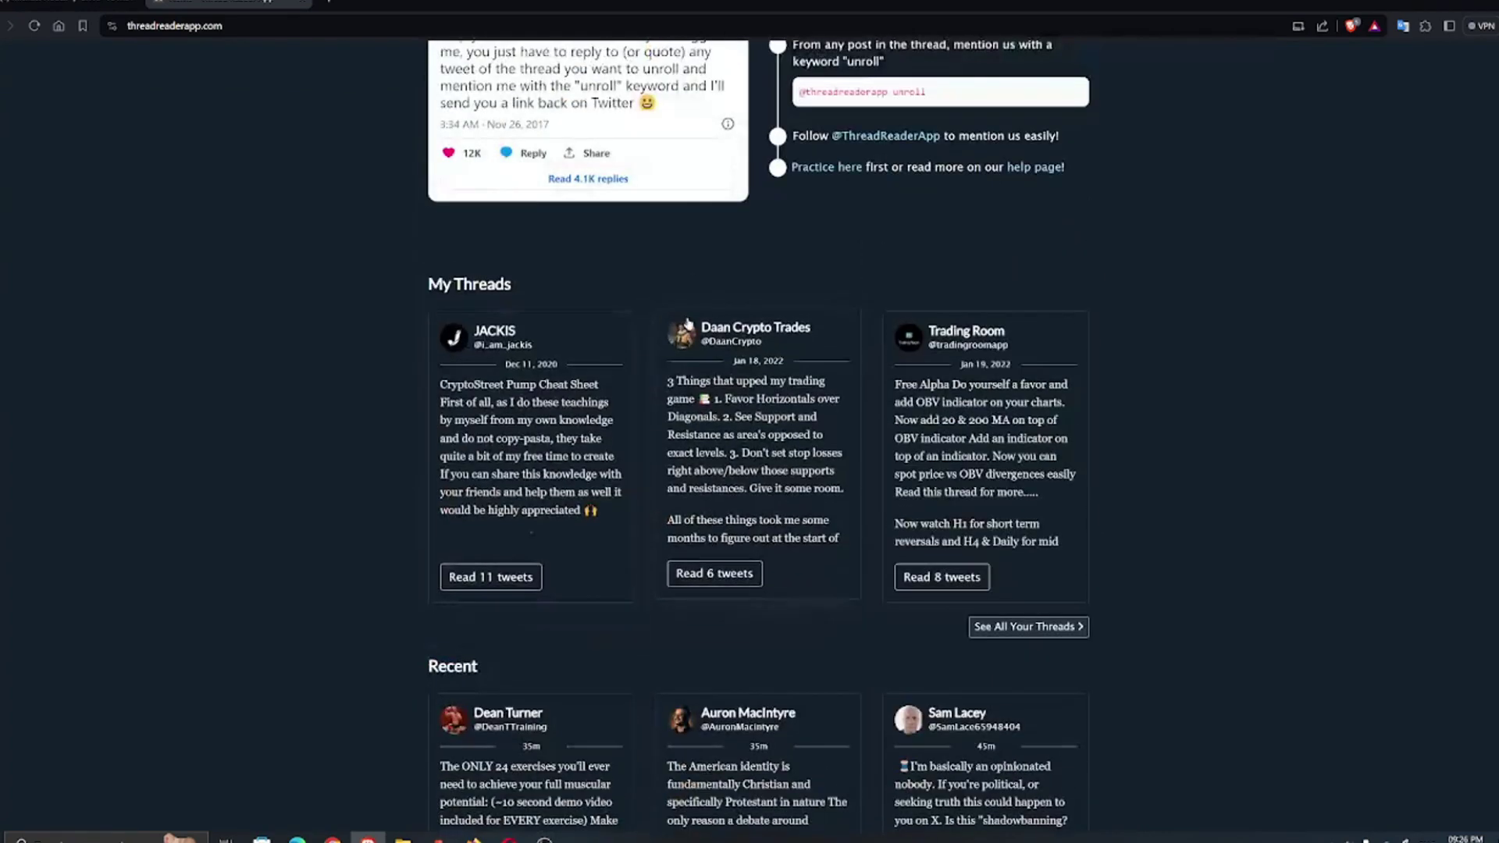
{"action": "scroll", "coordinate": [586, 258], "scroll_direction": "up", "scroll_amount": 3}
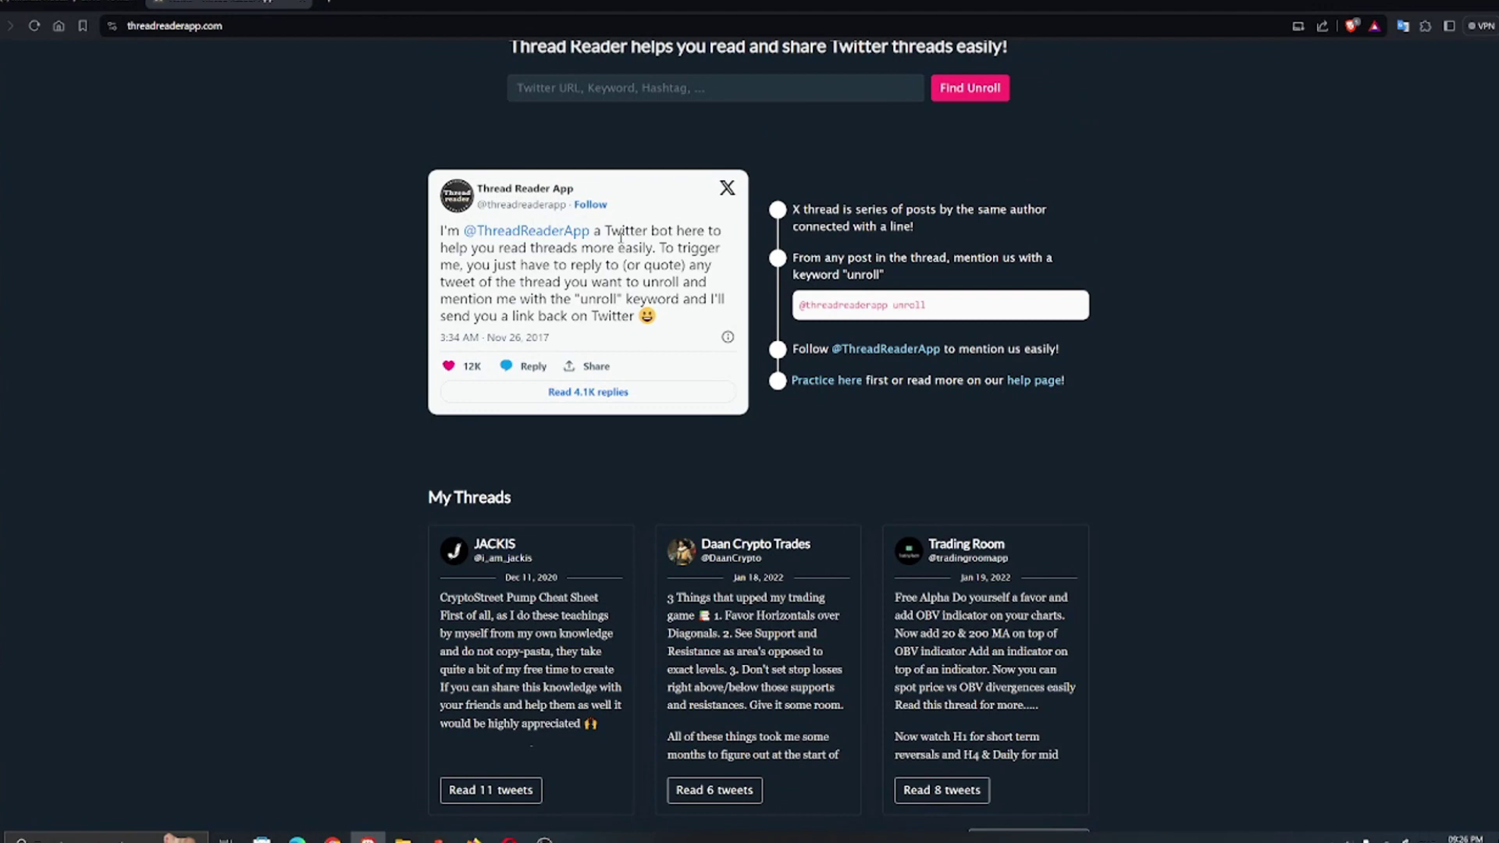
{"action": "scroll", "coordinate": [620, 258], "scroll_direction": "down", "scroll_amount": 1}
{"action": "scroll", "coordinate": [619, 259], "scroll_direction": "down", "scroll_amount": 3}
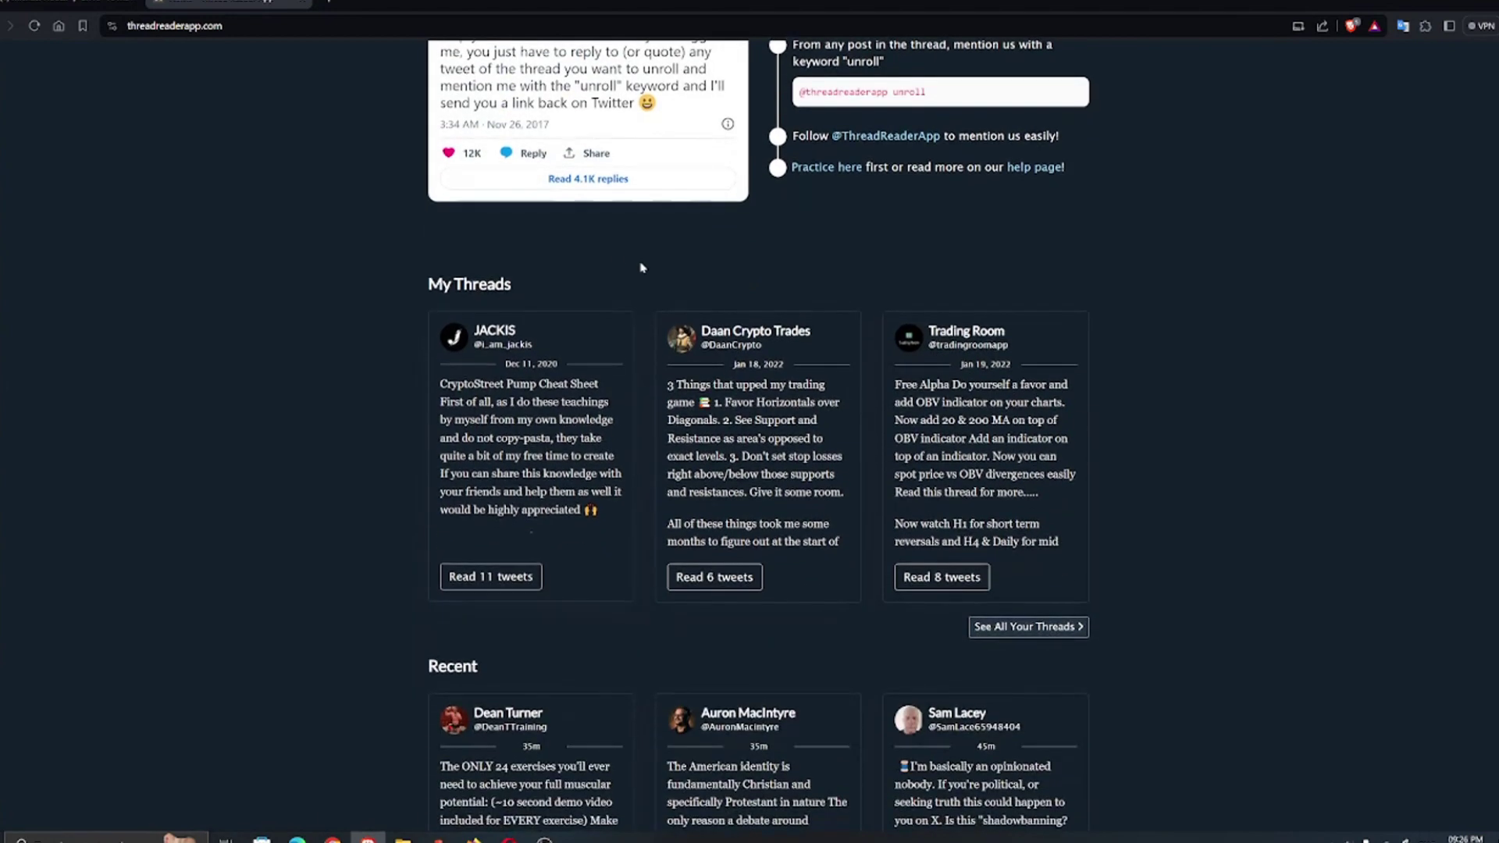
- Open the JACKIS 'CryptoStreet Pump Cheat Sheet' thread from its 'Read 11 tweets' card
{"action": "left_click", "coordinate": [586, 386]}
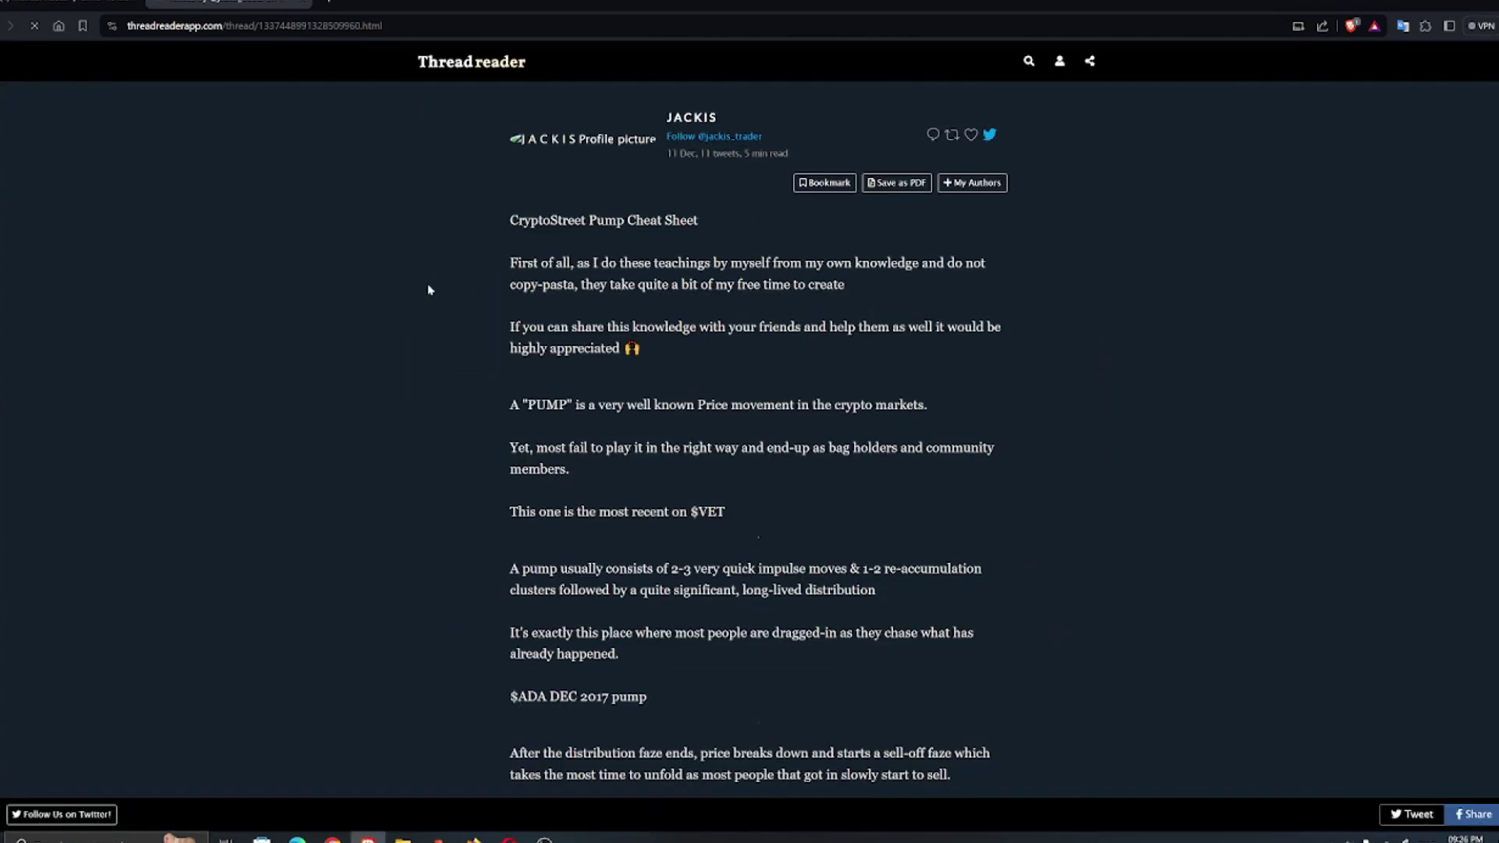
{"action": "scroll", "coordinate": [1060, 310], "scroll_direction": "down", "scroll_amount": 2}
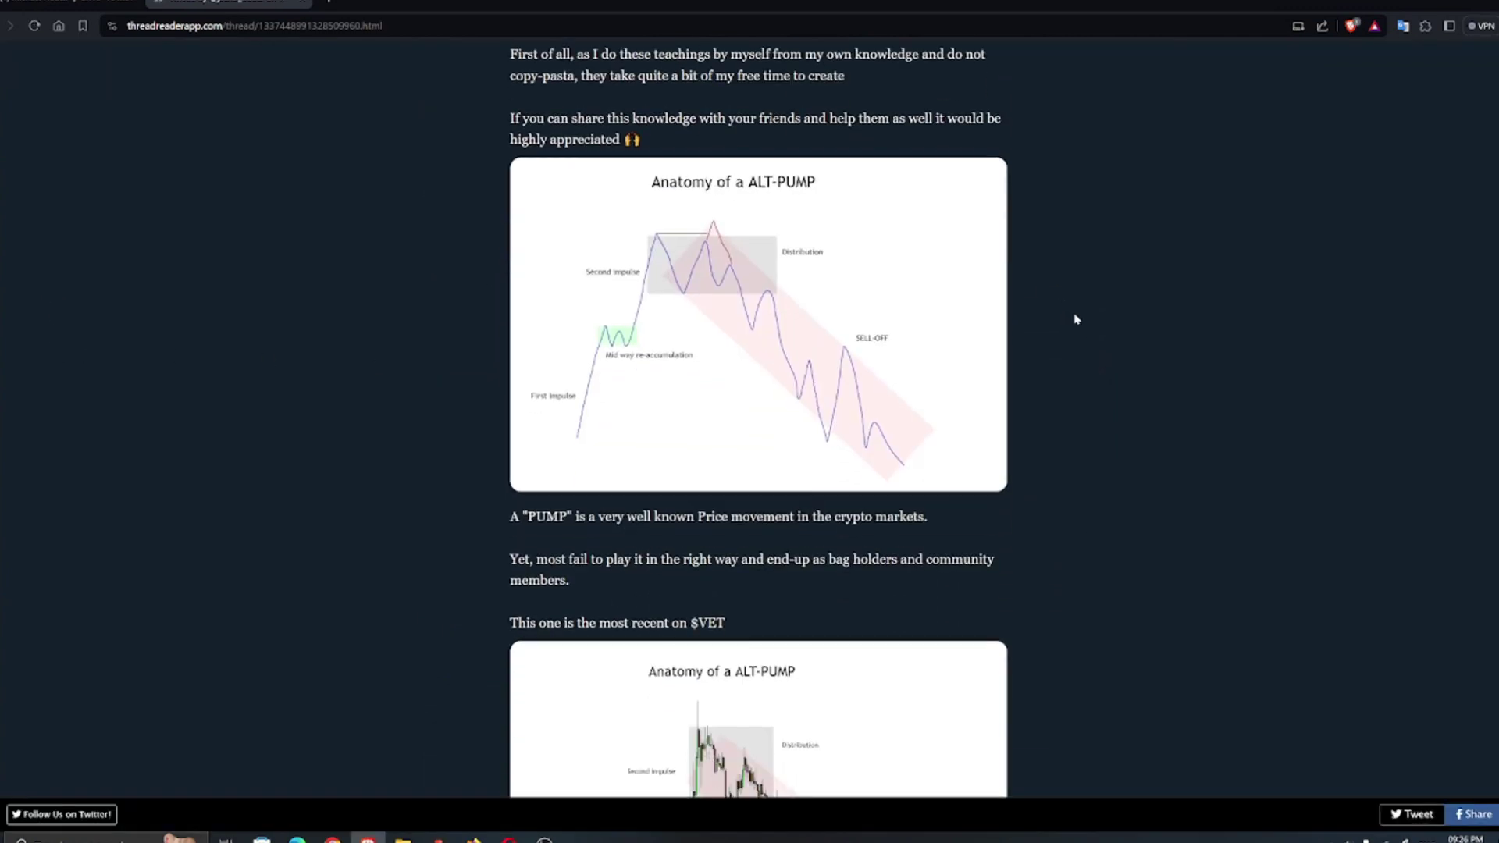
{"action": "scroll", "coordinate": [1076, 319], "scroll_direction": "up", "scroll_amount": 2}
{"action": "scroll", "coordinate": [1089, 323], "scroll_direction": "down", "scroll_amount": 2}
{"action": "scroll", "coordinate": [1093, 322], "scroll_direction": "down", "scroll_amount": 5}
{"action": "scroll", "coordinate": [1092, 322], "scroll_direction": "down", "scroll_amount": 4}
{"action": "scroll", "coordinate": [1008, 228], "scroll_direction": "up", "scroll_amount": 6}
{"action": "scroll", "coordinate": [985, 231], "scroll_direction": "up", "scroll_amount": 1}
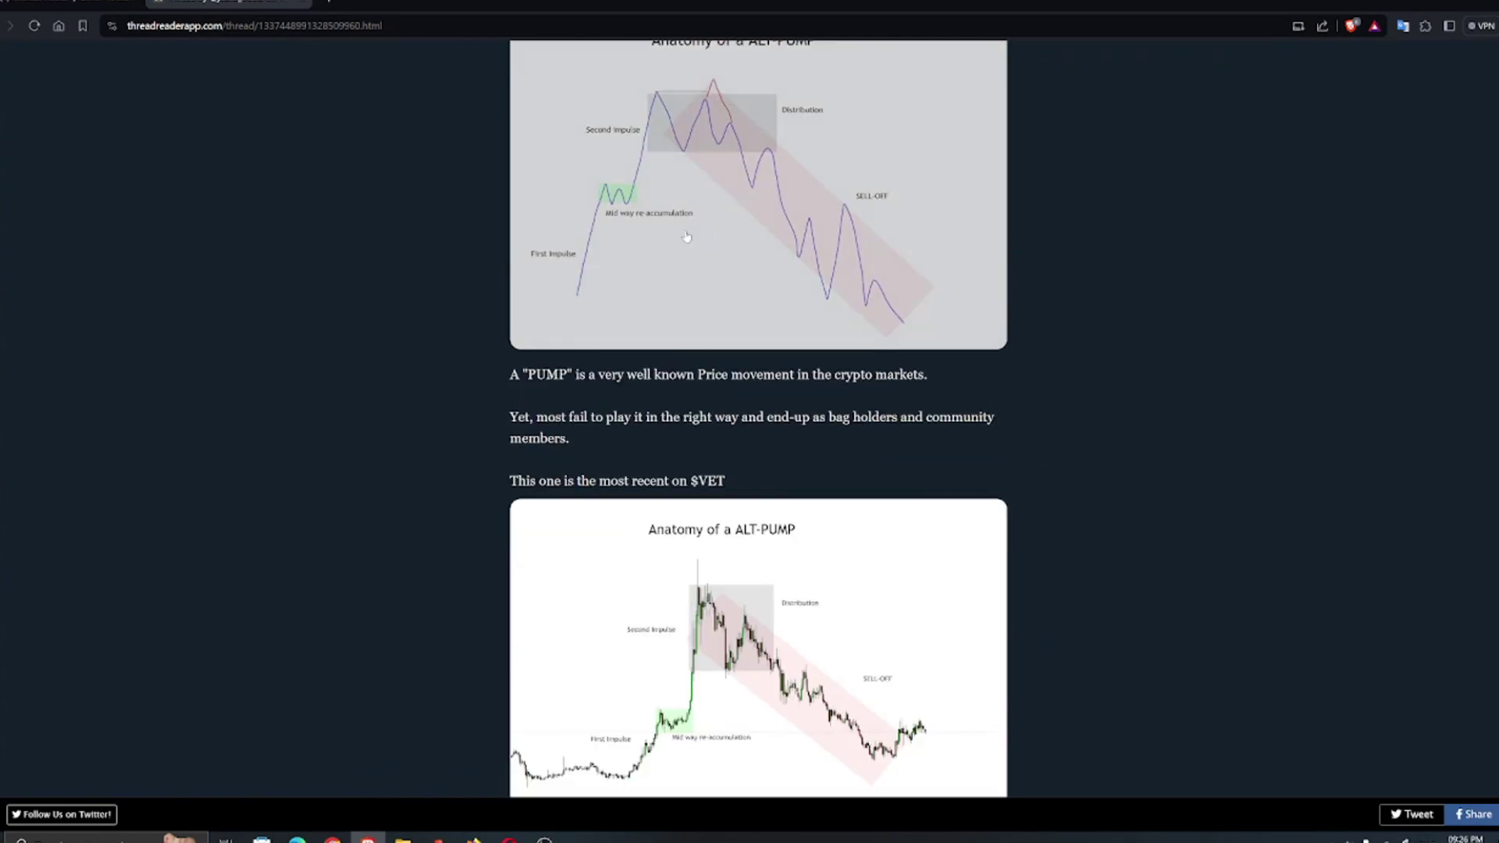
{"action": "scroll", "coordinate": [460, 268], "scroll_direction": "up", "scroll_amount": 3}
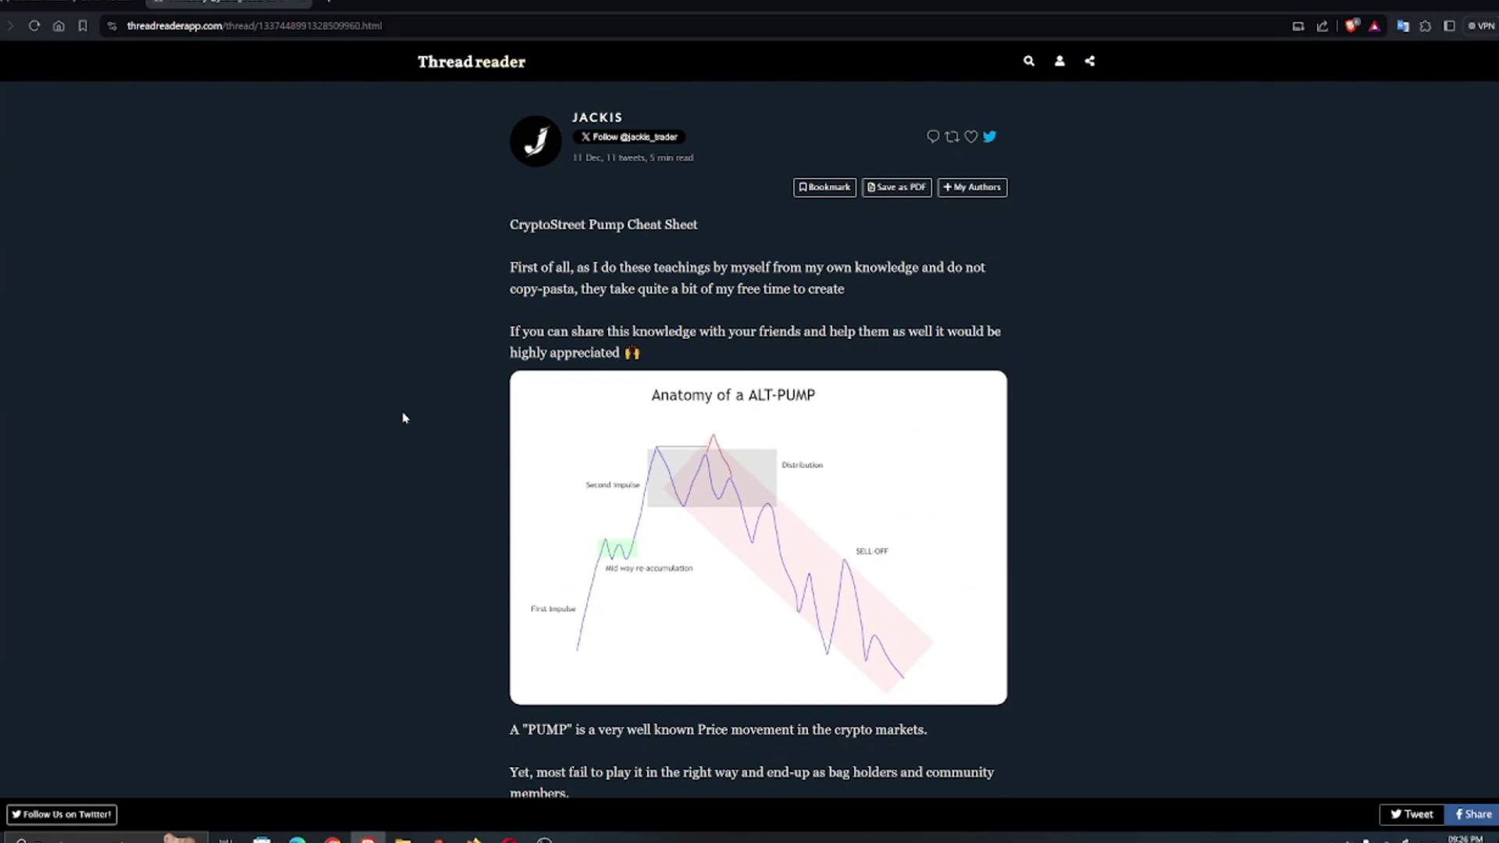
{"action": "scroll", "coordinate": [403, 417], "scroll_direction": "down", "scroll_amount": 3}
{"action": "scroll", "coordinate": [404, 418], "scroll_direction": "down", "scroll_amount": 3}
{"action": "scroll", "coordinate": [403, 417], "scroll_direction": "down", "scroll_amount": 1}
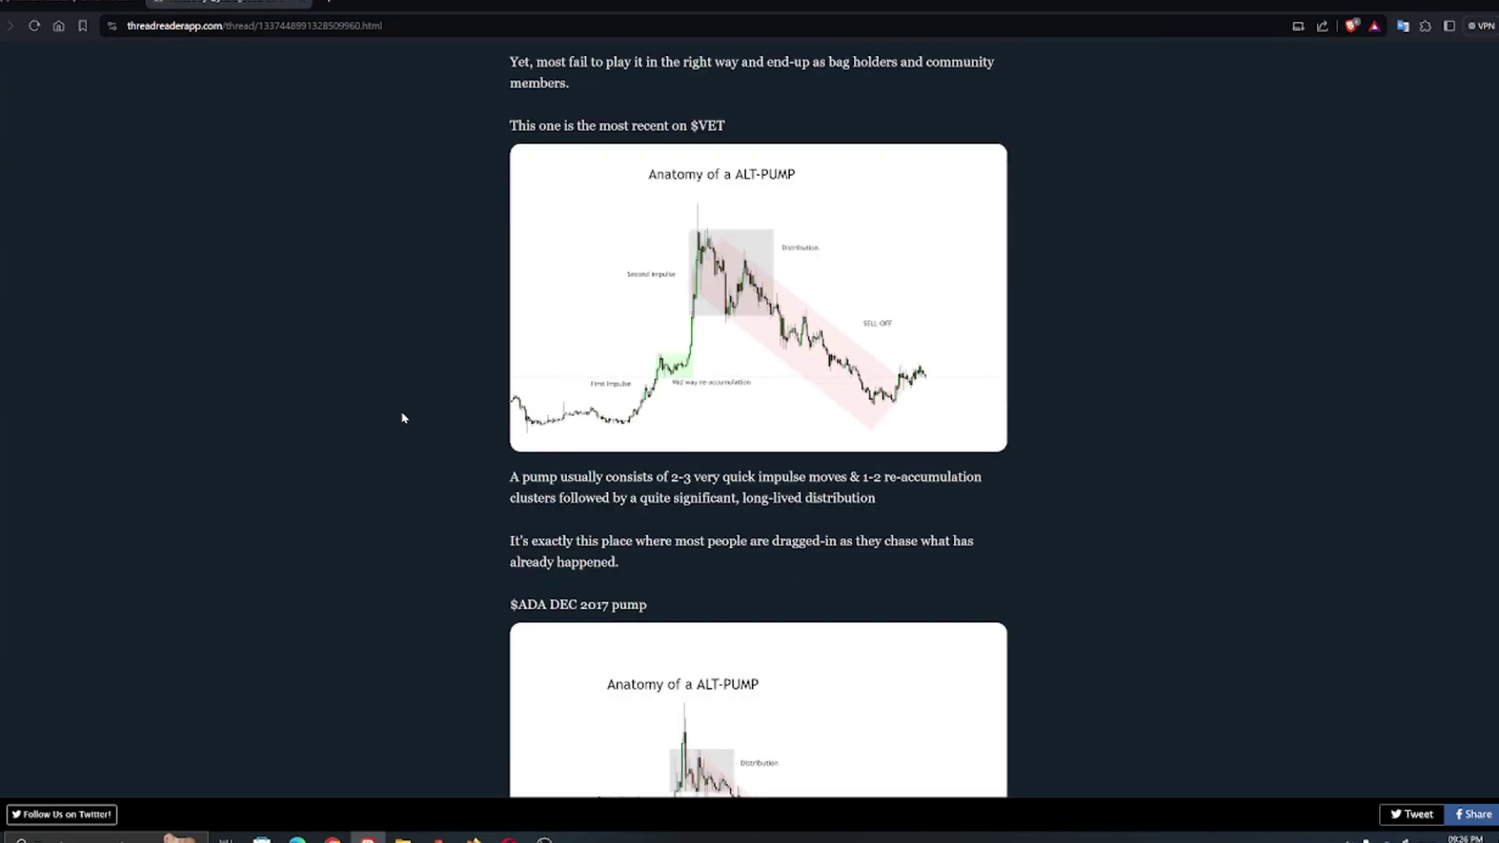
{"action": "scroll", "coordinate": [403, 417], "scroll_direction": "down", "scroll_amount": 3}
{"action": "scroll", "coordinate": [403, 417], "scroll_direction": "down", "scroll_amount": 2}
{"action": "scroll", "coordinate": [404, 417], "scroll_direction": "down", "scroll_amount": 4}
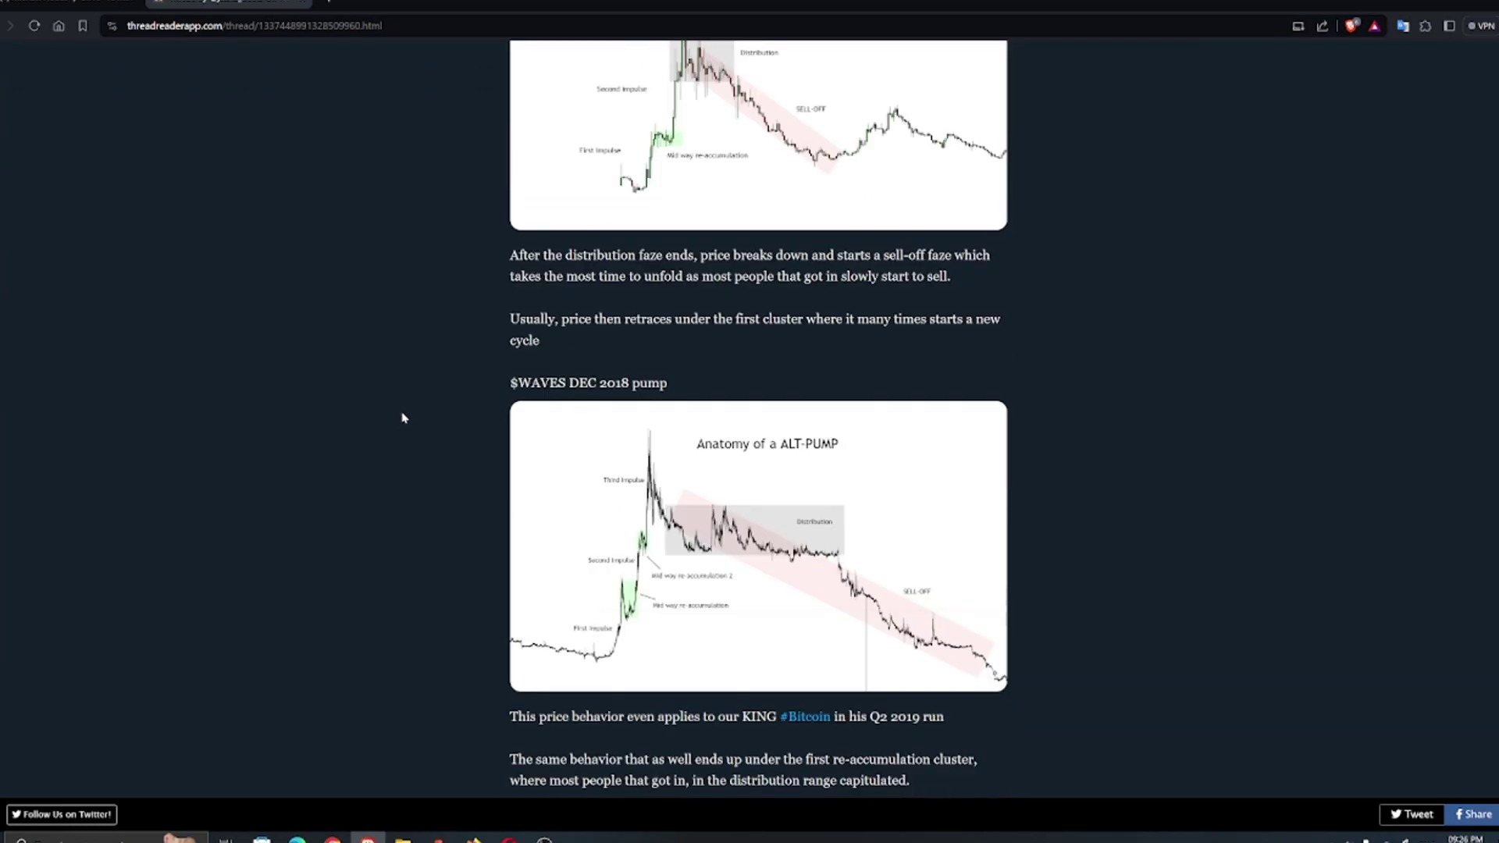
{"action": "scroll", "coordinate": [404, 417], "scroll_direction": "down", "scroll_amount": 3}
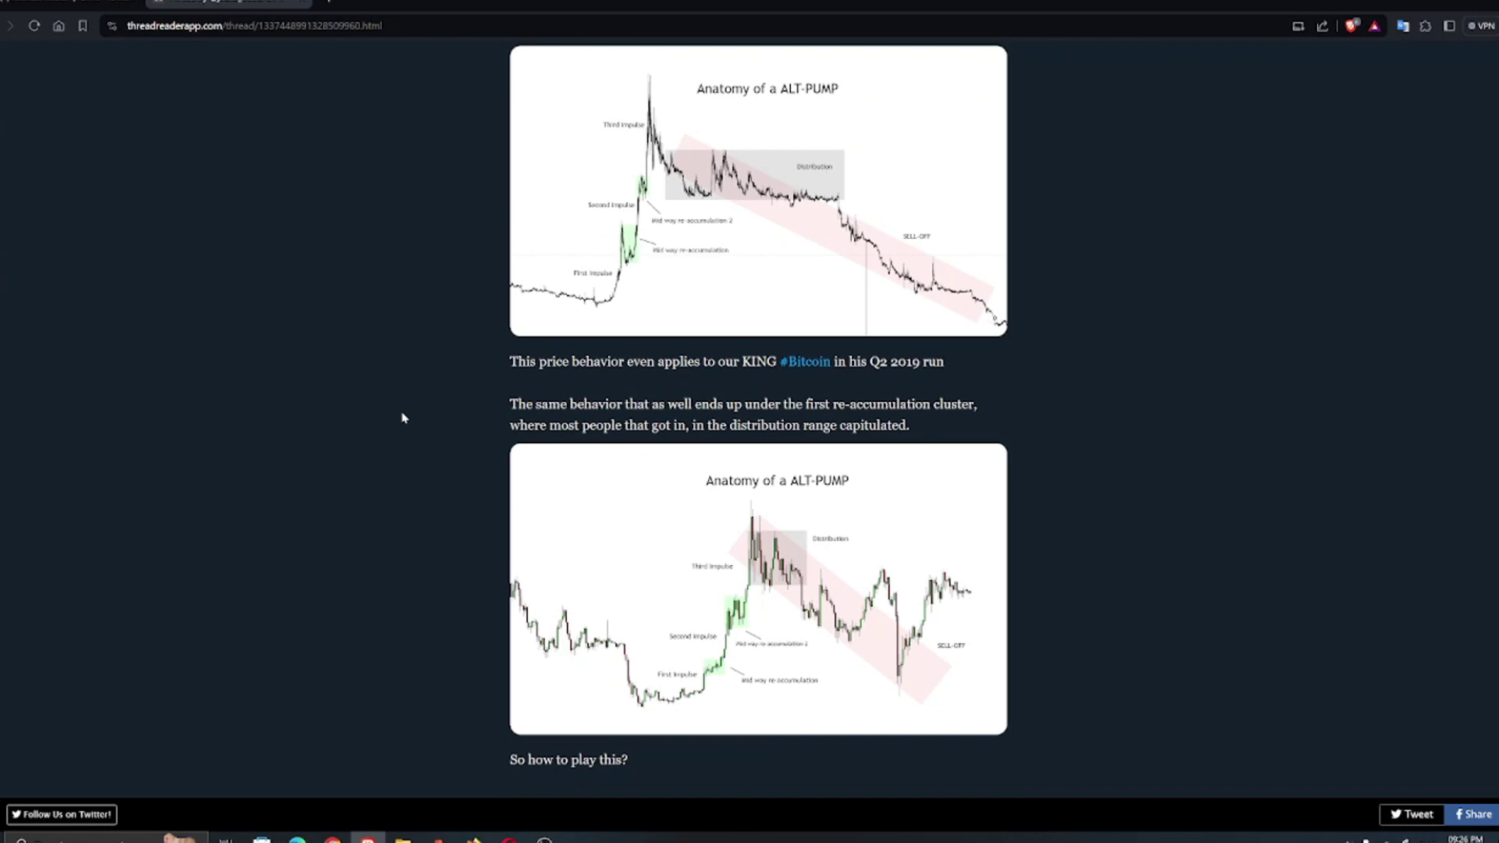
{"action": "scroll", "coordinate": [403, 418], "scroll_direction": "down", "scroll_amount": 5}
{"action": "scroll", "coordinate": [403, 417], "scroll_direction": "down", "scroll_amount": 4}
{"action": "scroll", "coordinate": [680, 418], "scroll_direction": "down", "scroll_amount": 5}
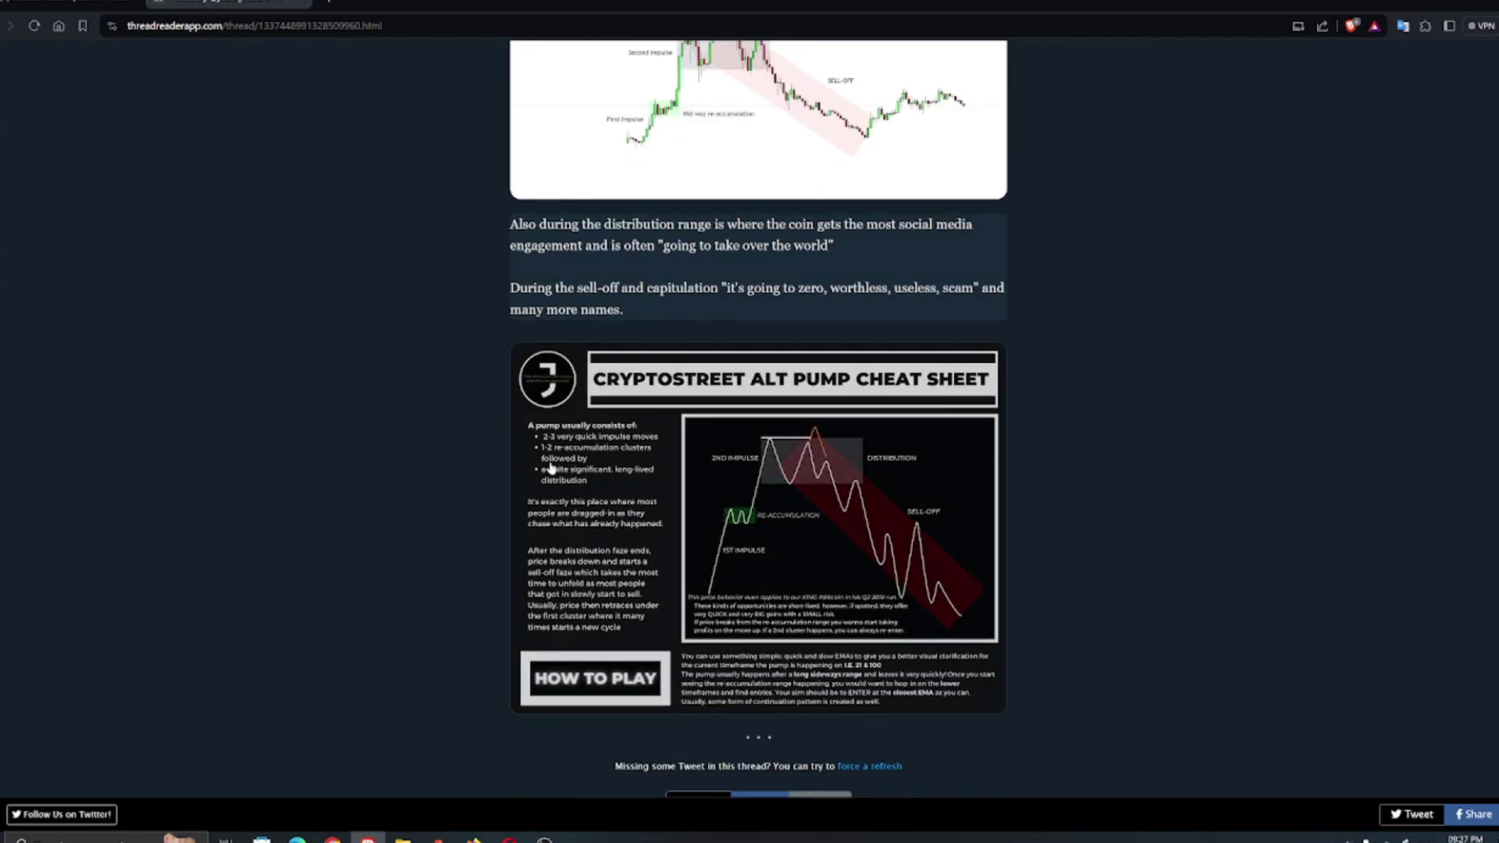
{"action": "scroll", "coordinate": [196, 206], "scroll_direction": "up", "scroll_amount": 4}
{"action": "scroll", "coordinate": [258, 246], "scroll_direction": "up", "scroll_amount": 5}
{"action": "scroll", "coordinate": [378, 309], "scroll_direction": "up", "scroll_amount": 4}
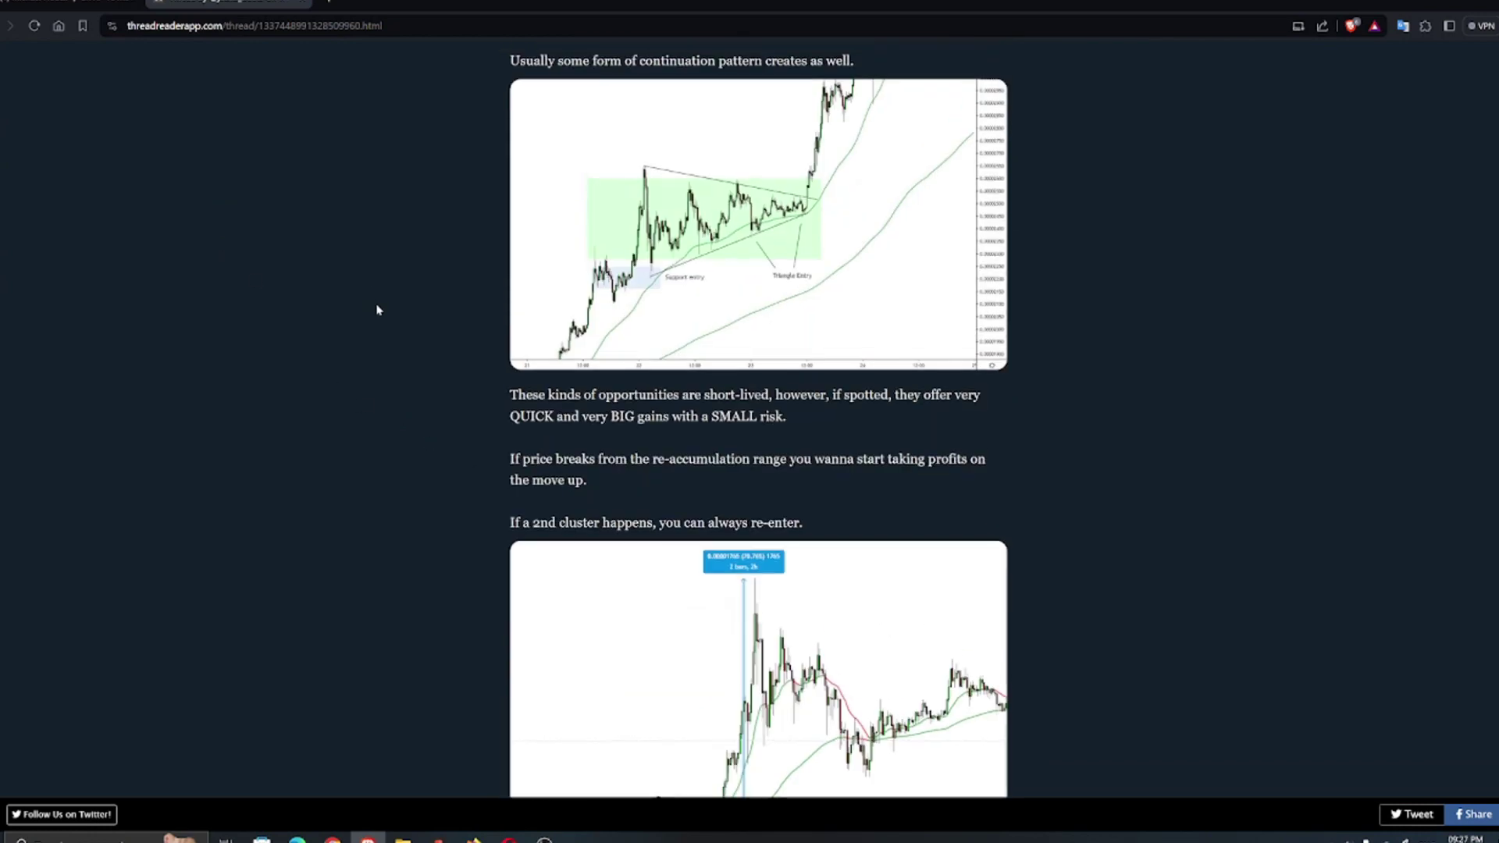
{"action": "scroll", "coordinate": [377, 309], "scroll_direction": "up", "scroll_amount": 5}
{"action": "scroll", "coordinate": [377, 309], "scroll_direction": "up", "scroll_amount": 5}
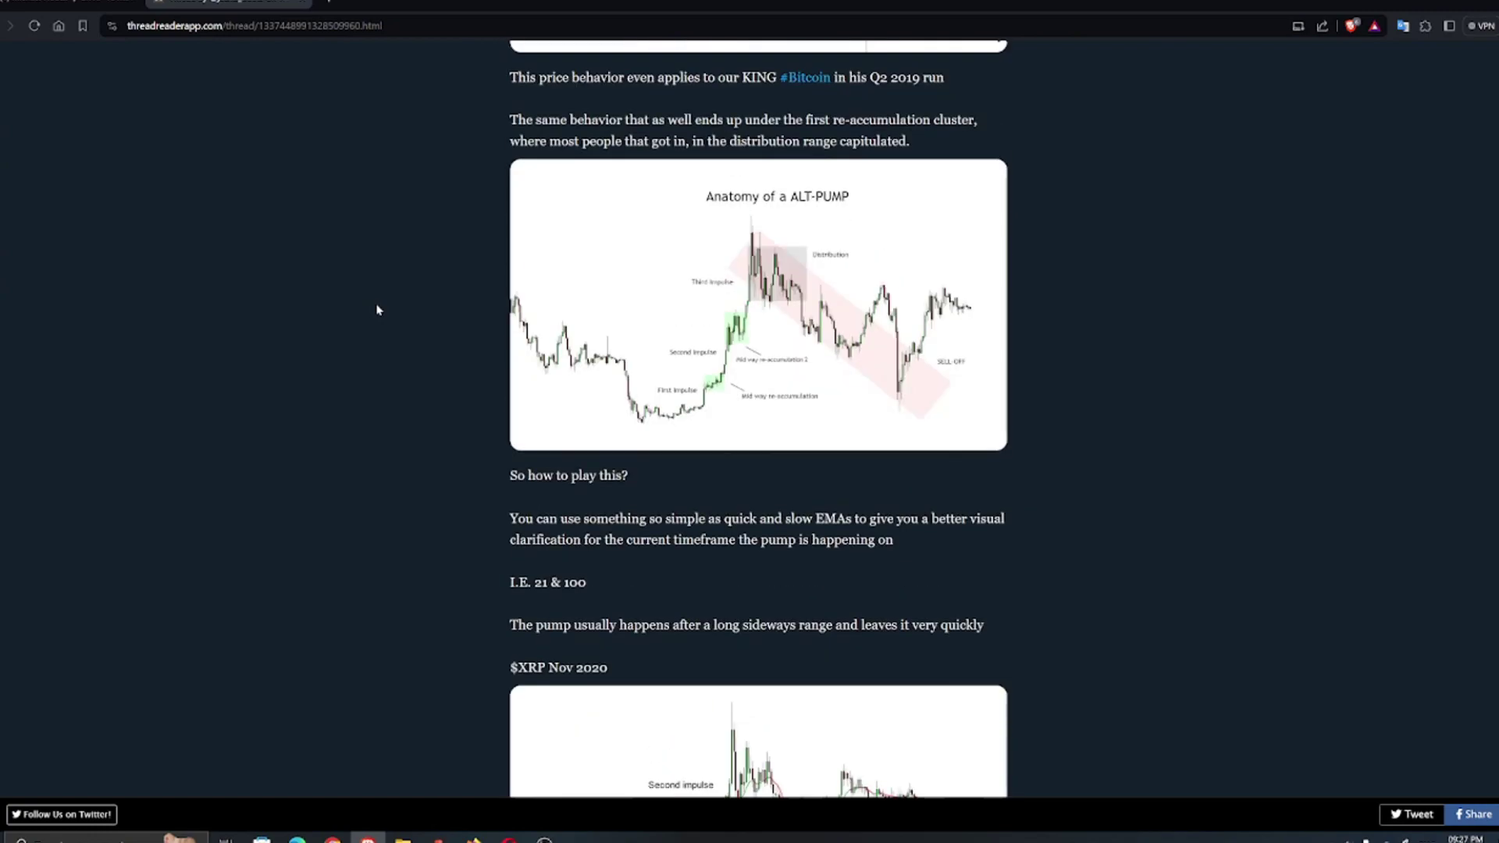
{"action": "scroll", "coordinate": [378, 310], "scroll_direction": "up", "scroll_amount": 5}
{"action": "scroll", "coordinate": [377, 311], "scroll_direction": "up", "scroll_amount": 5}
{"action": "scroll", "coordinate": [378, 311], "scroll_direction": "up", "scroll_amount": 5}
{"action": "scroll", "coordinate": [378, 311], "scroll_direction": "up", "scroll_amount": 4}
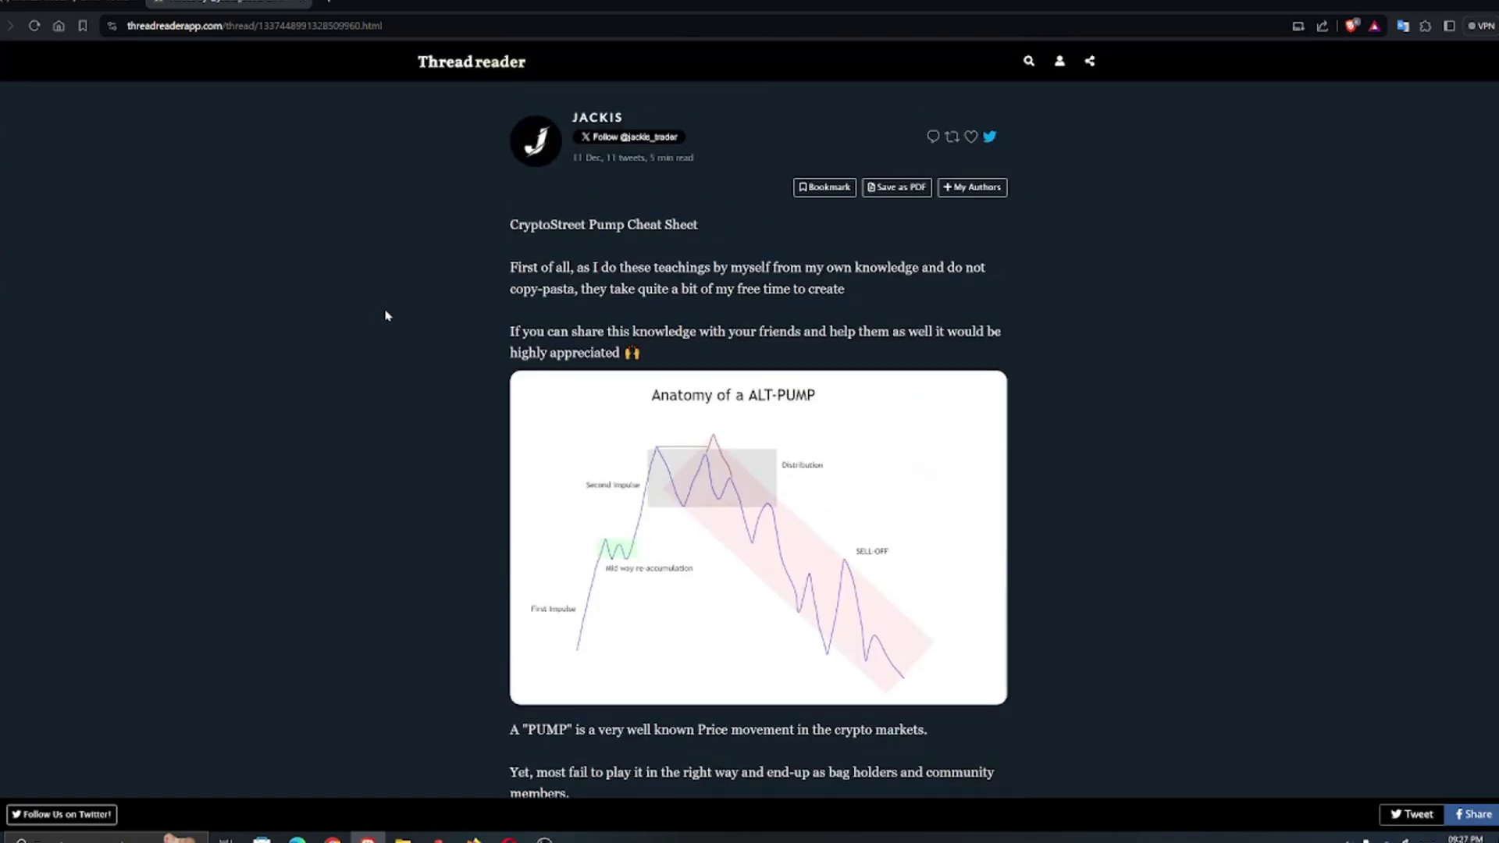
- Try saving the JACKIS thread as PDF, view premium pricing, then return to the home page
{"action": "left_click", "coordinate": [896, 189]}
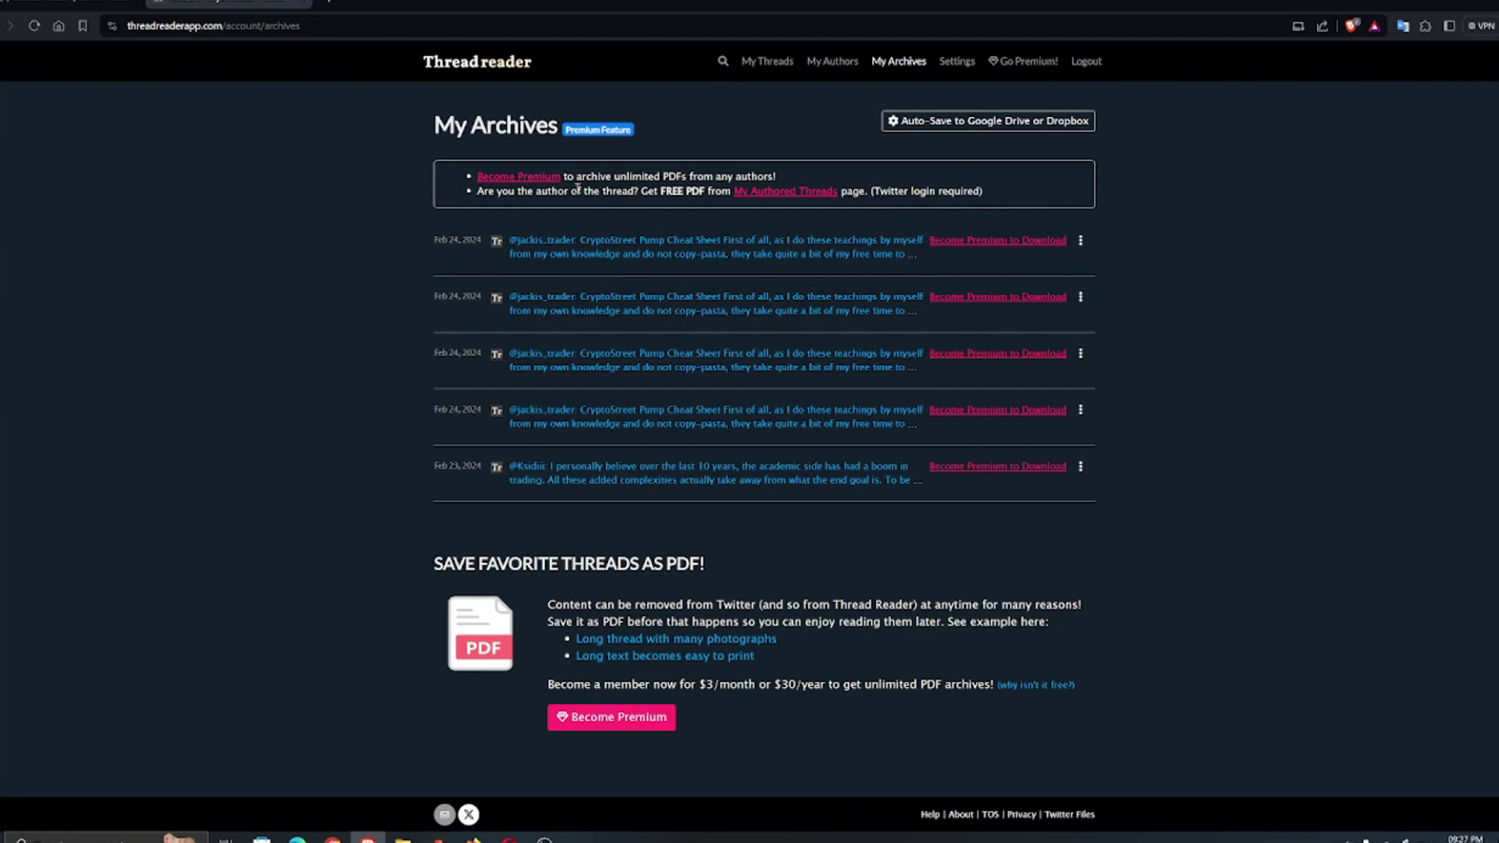
{"action": "left_click", "coordinate": [519, 175]}
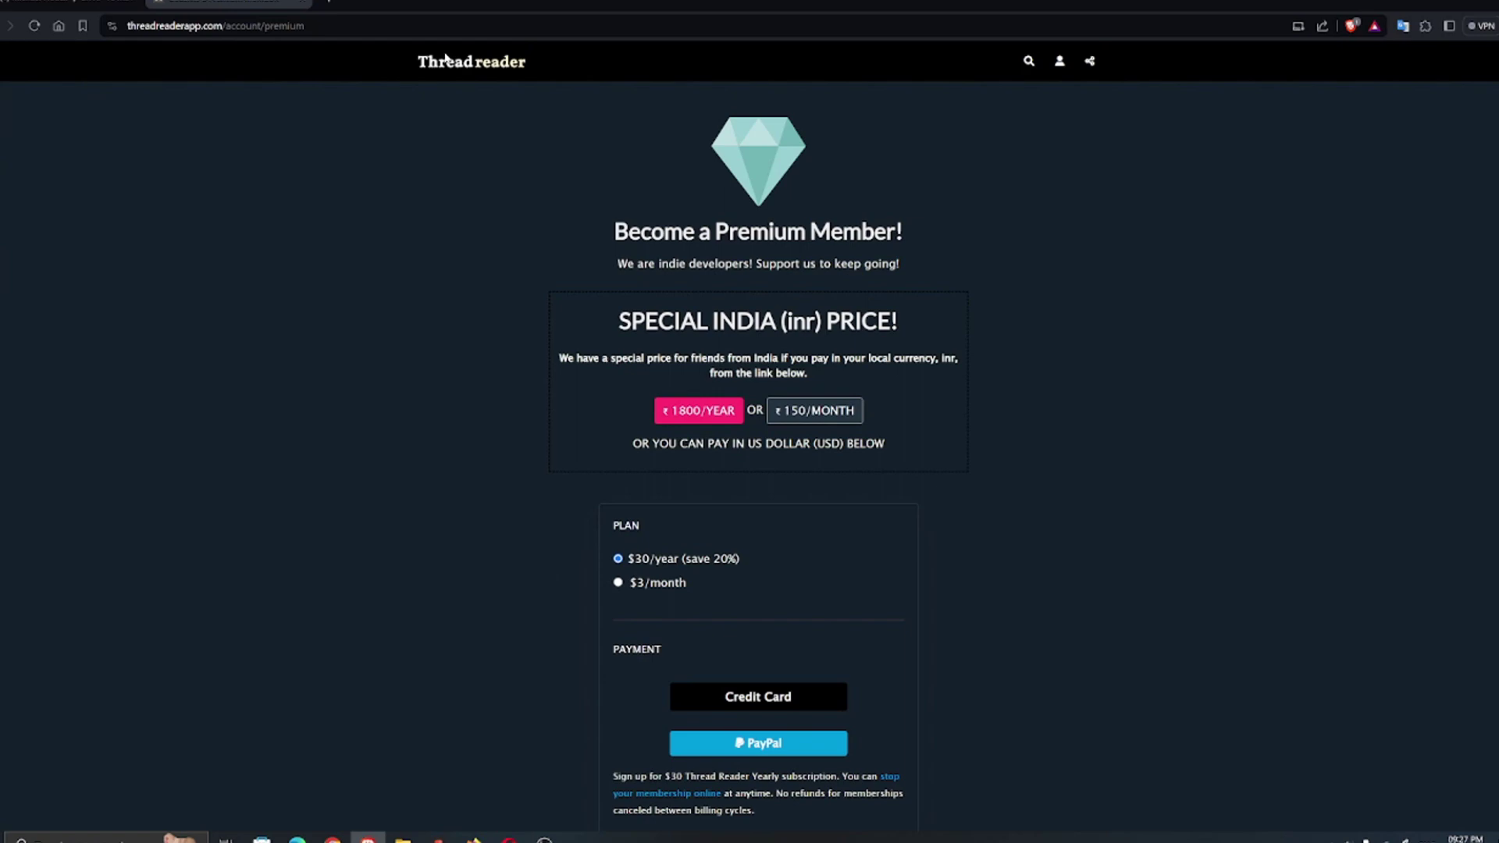
{"action": "left_click", "coordinate": [448, 67]}
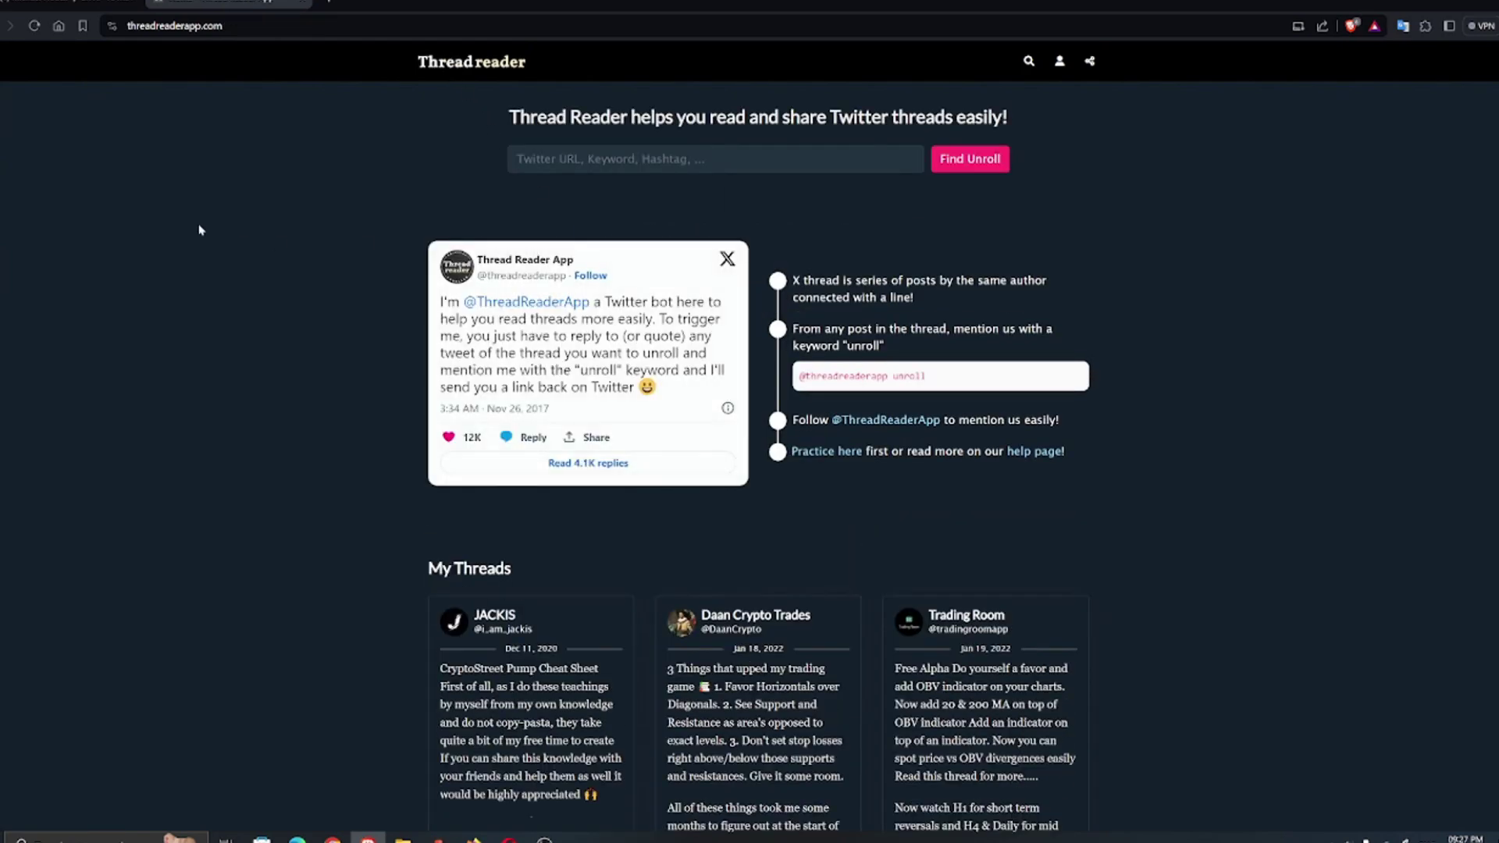
- Copy the movies thread's first-post link from X and paste it into Thread Reader App's search field
{"action": "left_click", "coordinate": [3, 5]}
{"action": "scroll", "coordinate": [717, 351], "scroll_direction": "up", "scroll_amount": 10}
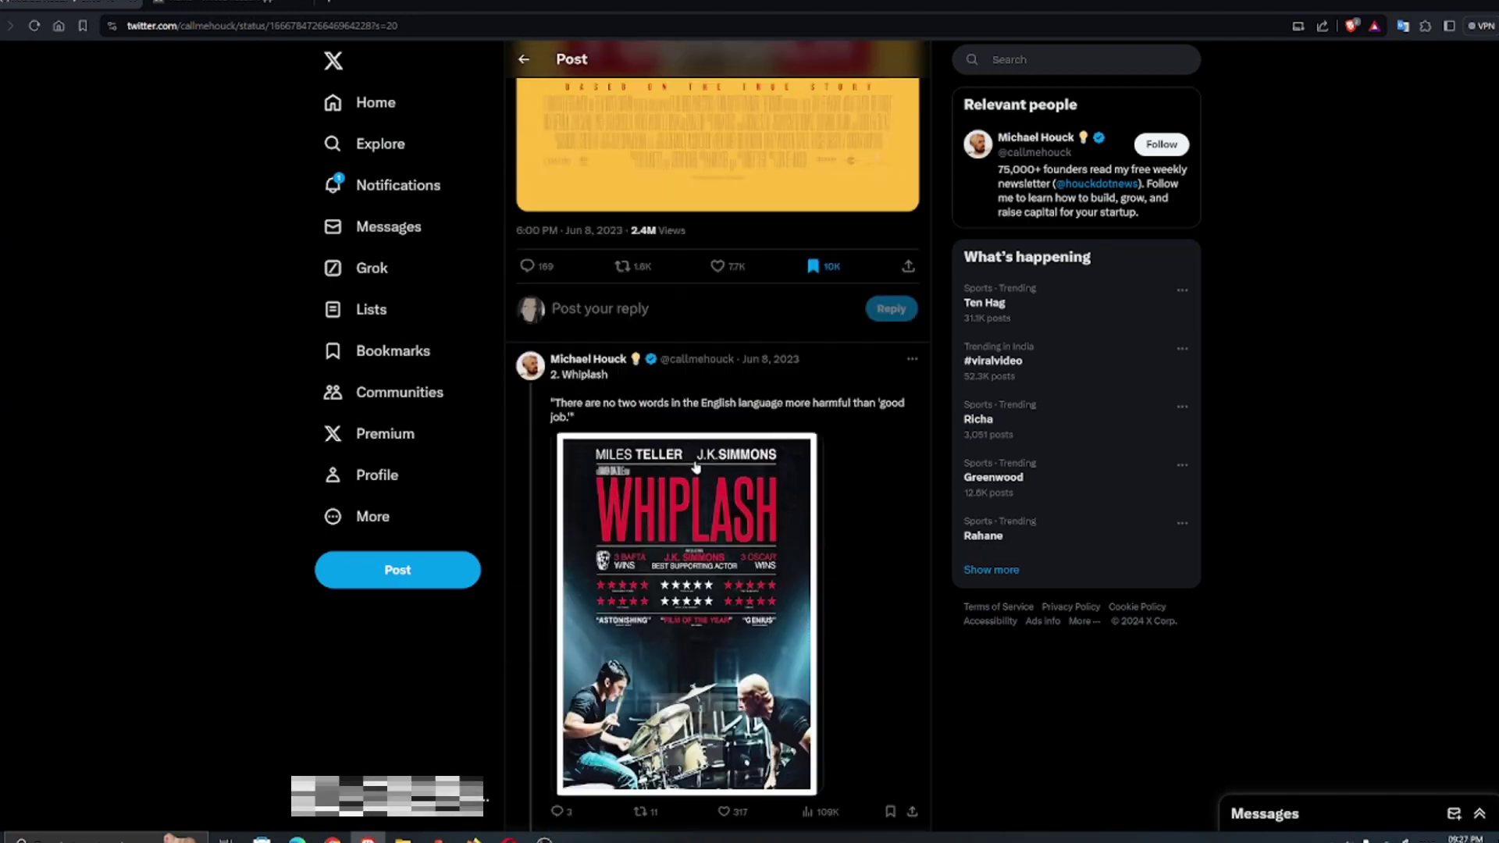
{"action": "scroll", "coordinate": [703, 474], "scroll_direction": "up", "scroll_amount": 5}
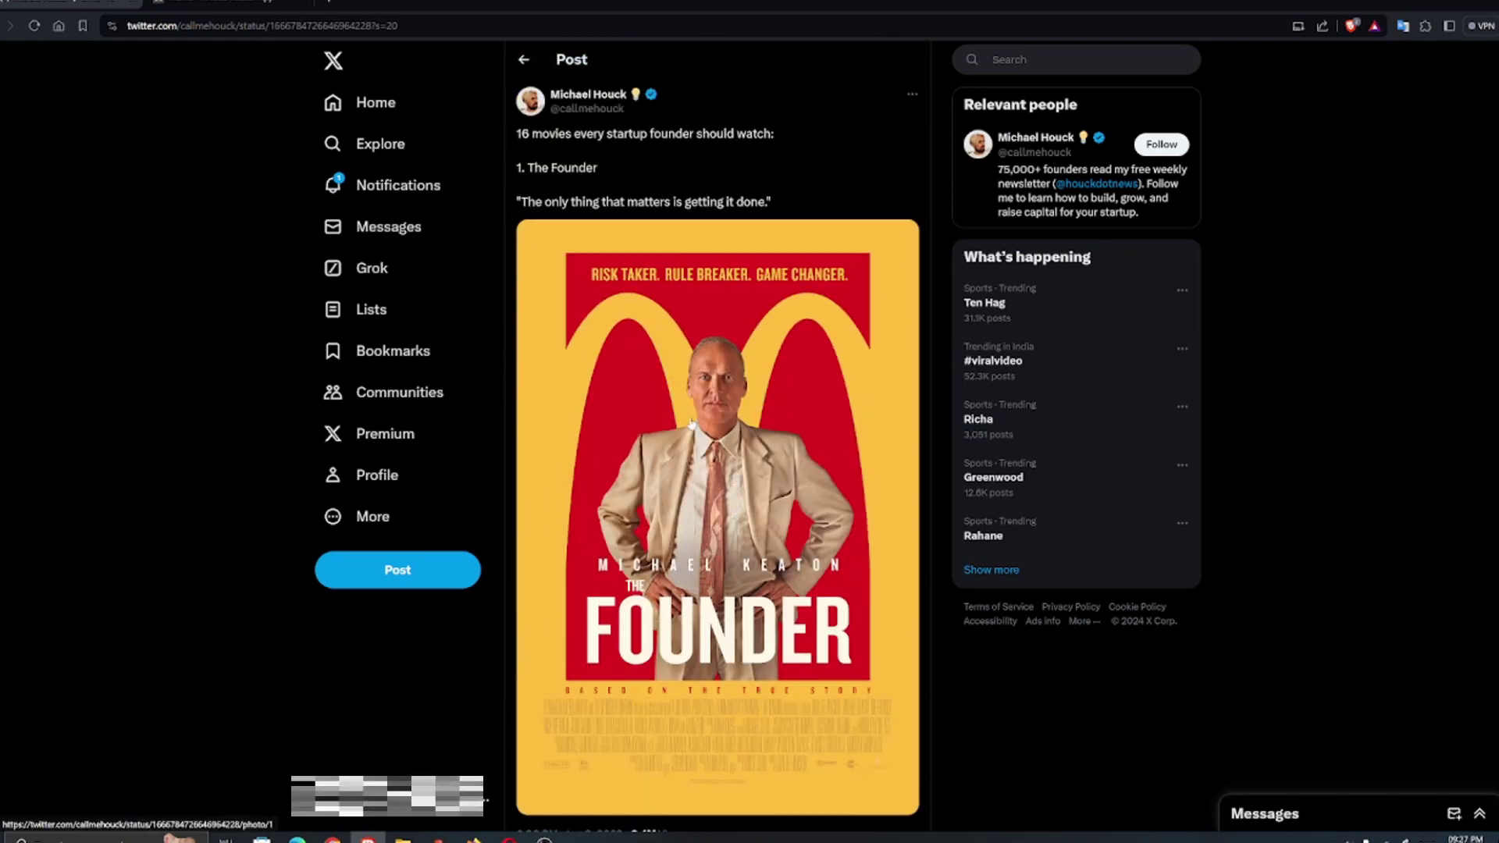
{"action": "scroll", "coordinate": [692, 424], "scroll_direction": "down", "scroll_amount": 5}
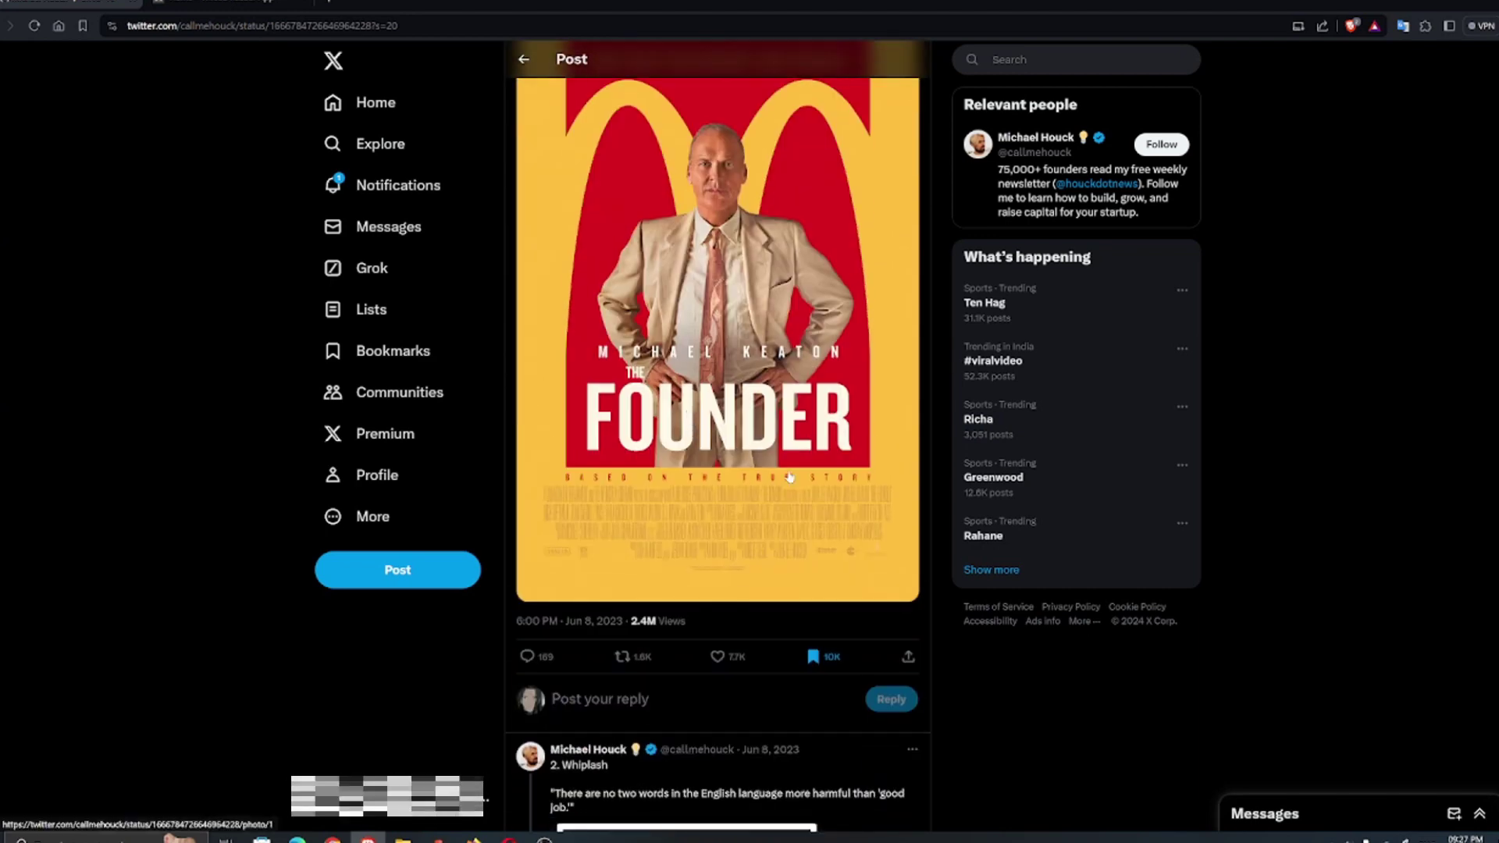
{"action": "left_click", "coordinate": [903, 664]}
{"action": "left_click", "coordinate": [803, 655]}
{"action": "left_click", "coordinate": [199, 7]}
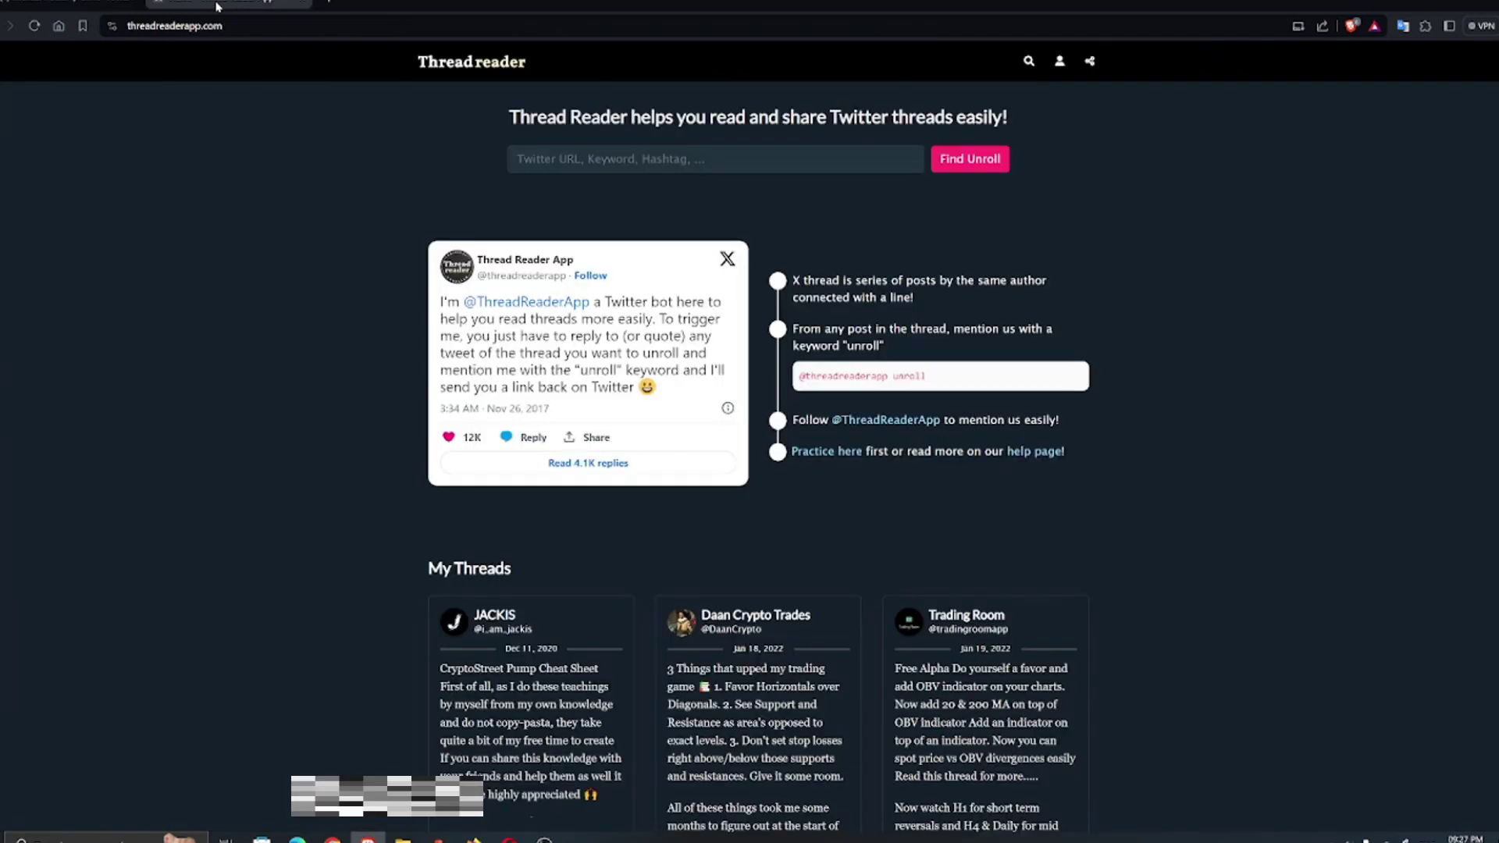
{"action": "left_click", "coordinate": [759, 161]}
{"action": "key", "text": "ctrl+v"}
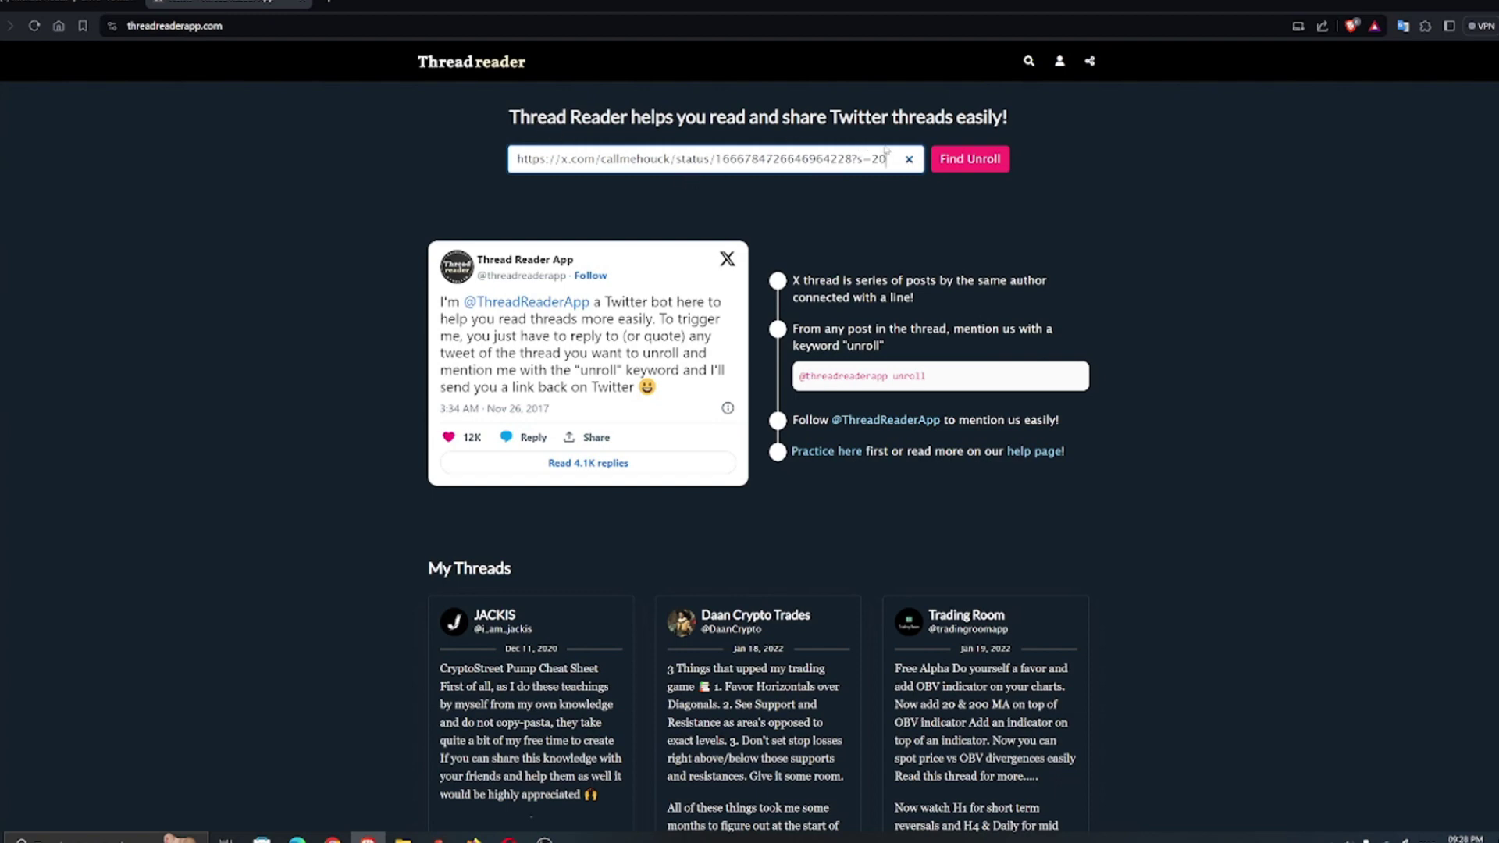
- Unroll the pasted link with Find Unroll to load the '16 movies' thread page
{"action": "left_click", "coordinate": [968, 160]}
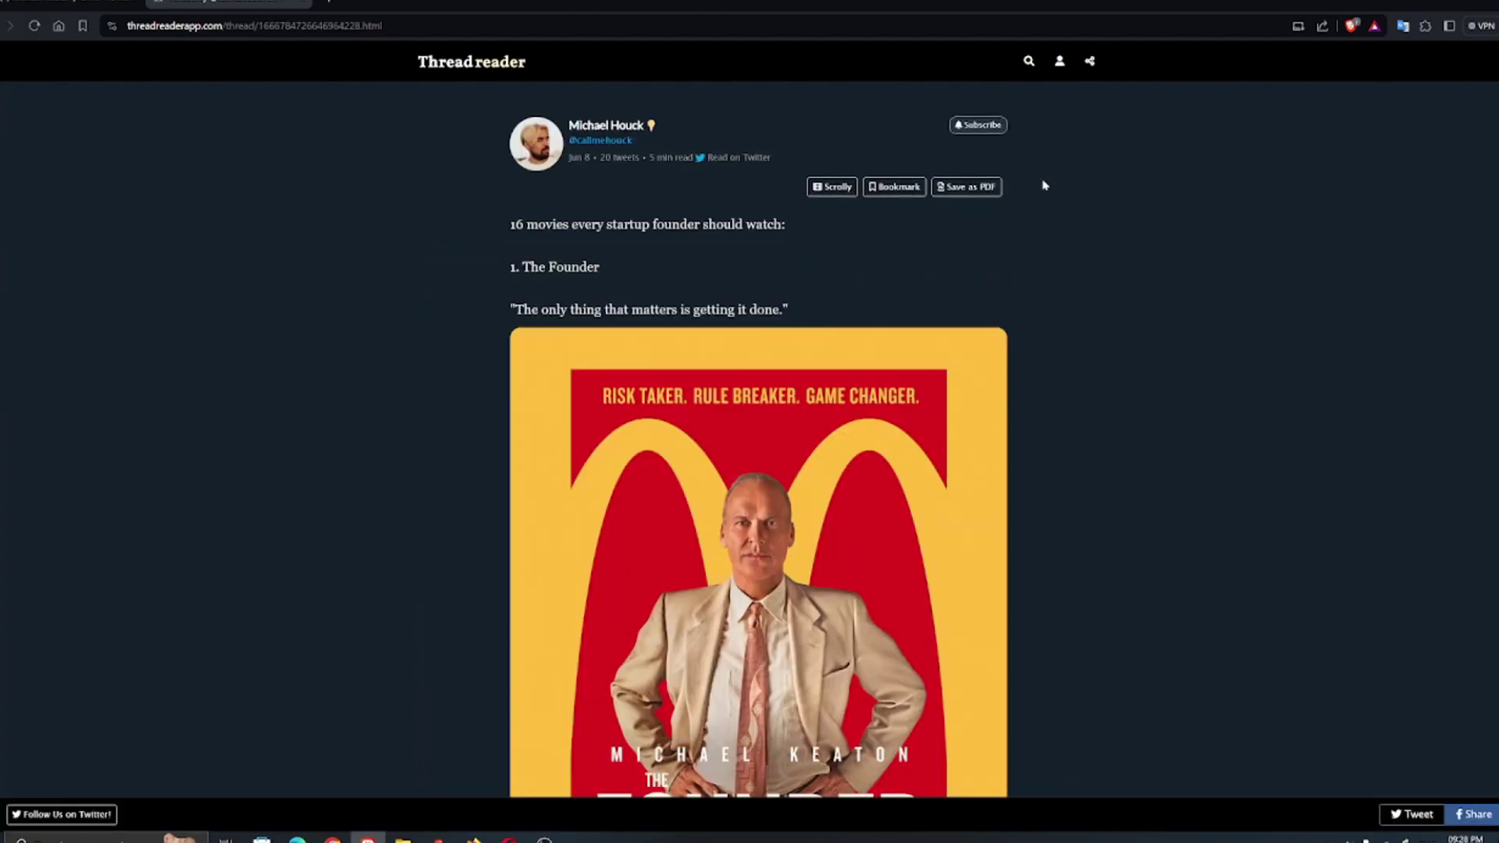
{"action": "scroll", "coordinate": [1044, 185], "scroll_direction": "down", "scroll_amount": 3}
{"action": "scroll", "coordinate": [1044, 185], "scroll_direction": "up", "scroll_amount": 3}
- Open Brave's print preview of the unrolled thread with Save as PDF as the destination
{"action": "right_click", "coordinate": [1105, 271]}
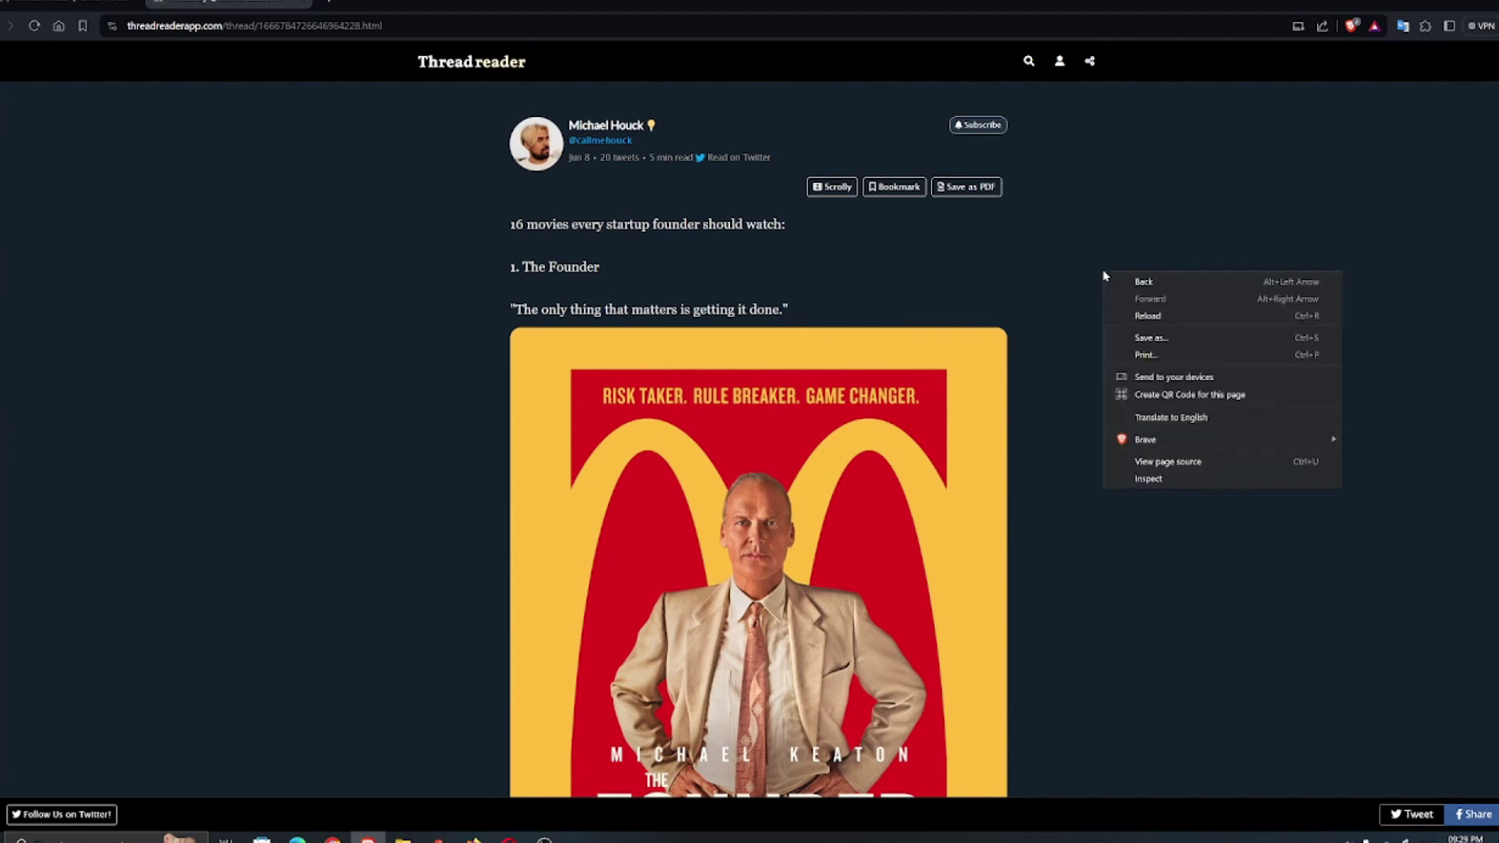
{"action": "left_click", "coordinate": [1178, 357]}
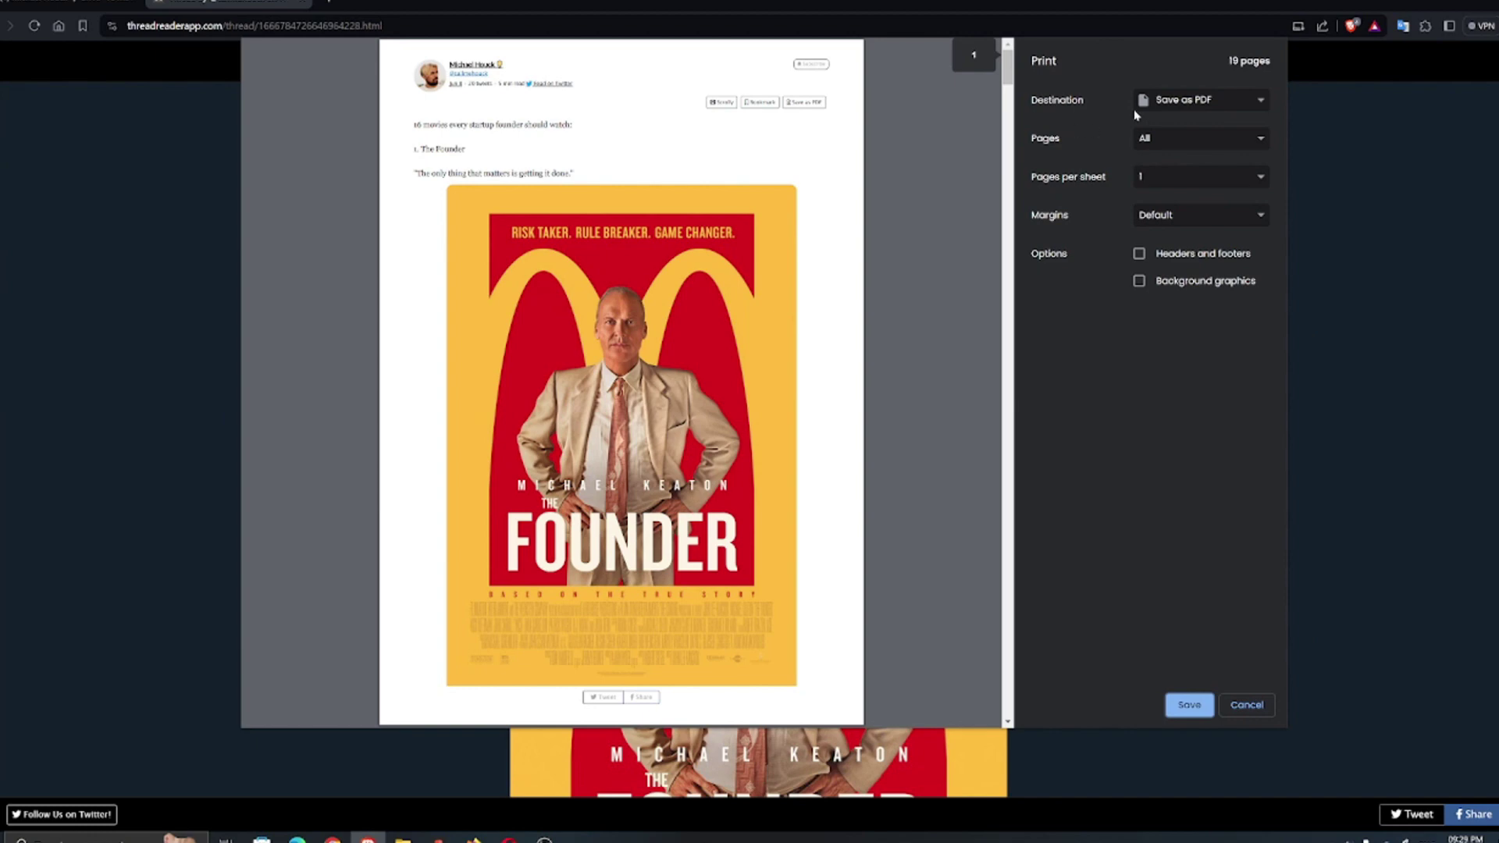
{"action": "left_click", "coordinate": [1175, 102]}
{"action": "left_click", "coordinate": [1181, 108]}
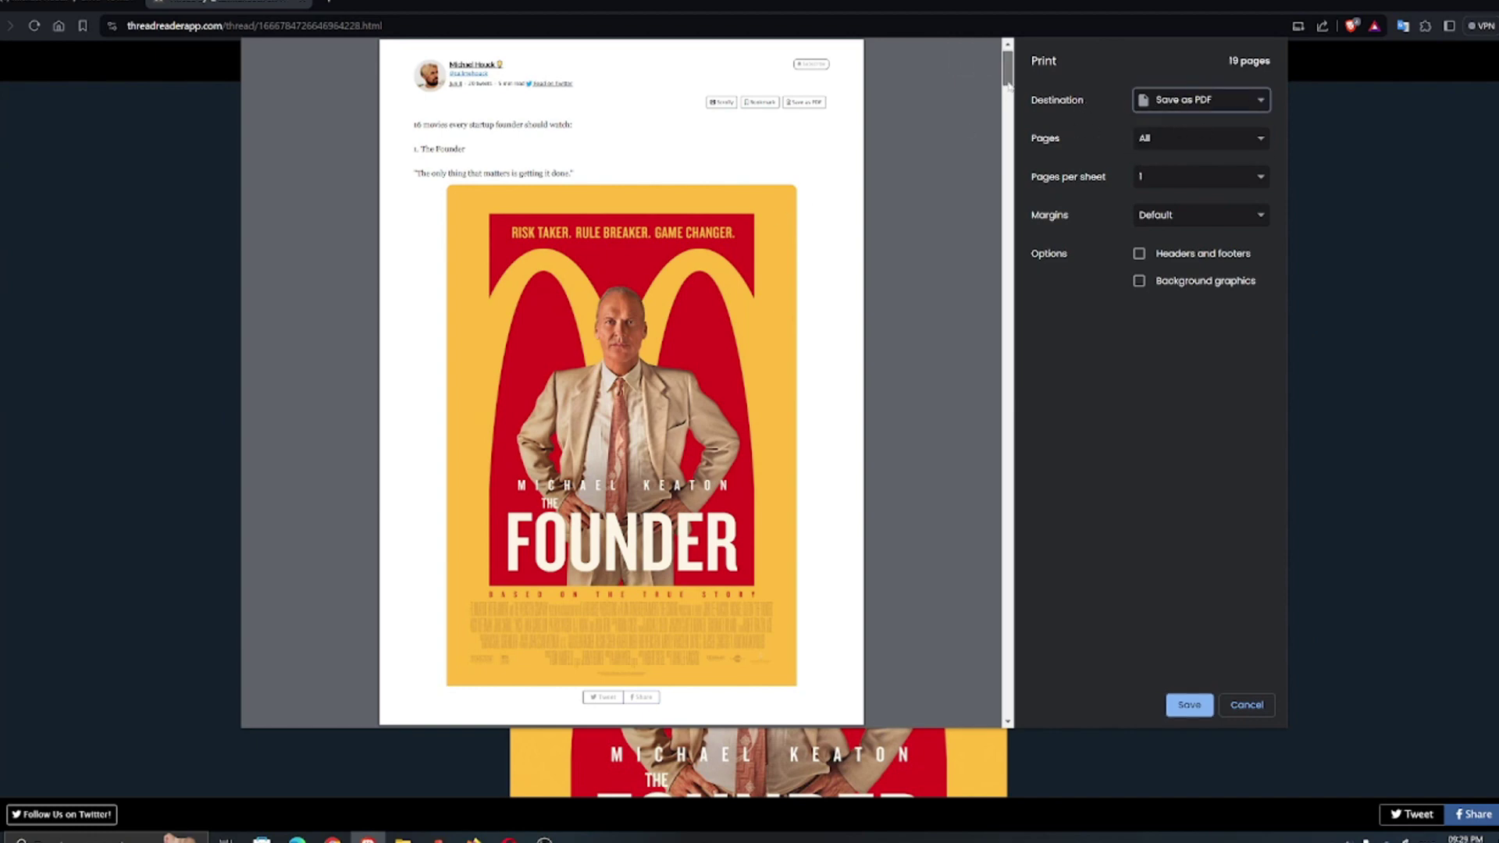
{"action": "mouse_move", "coordinate": [1006, 68]}
{"action": "left_mouse_down"}
{"action": "mouse_move", "coordinate": [1006, 651]}
{"action": "mouse_move", "coordinate": [1006, 603]}
{"action": "left_mouse_up"}
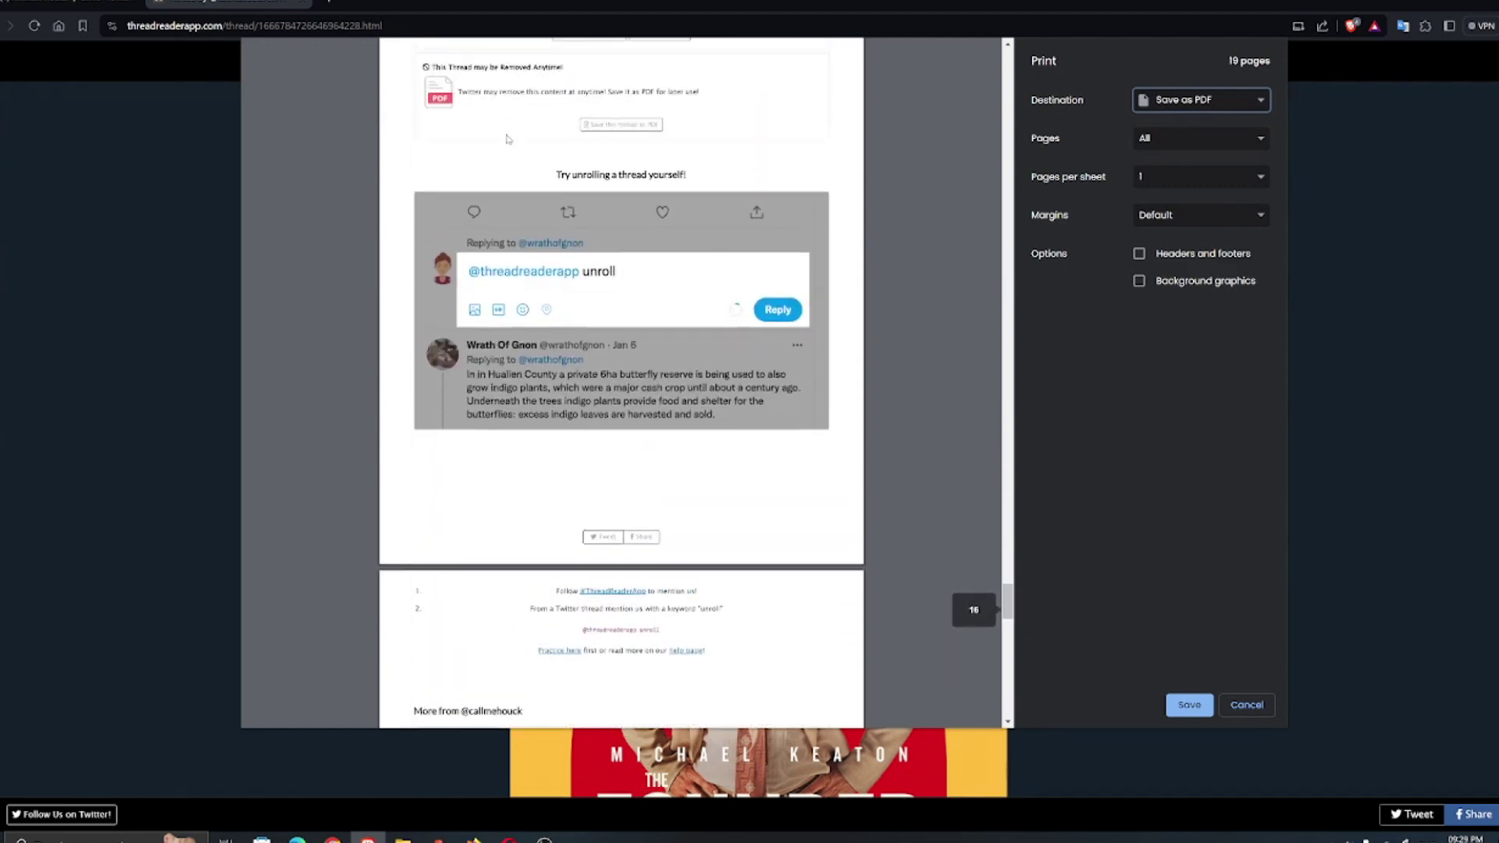
{"action": "scroll", "coordinate": [693, 488], "scroll_direction": "up", "scroll_amount": 2}
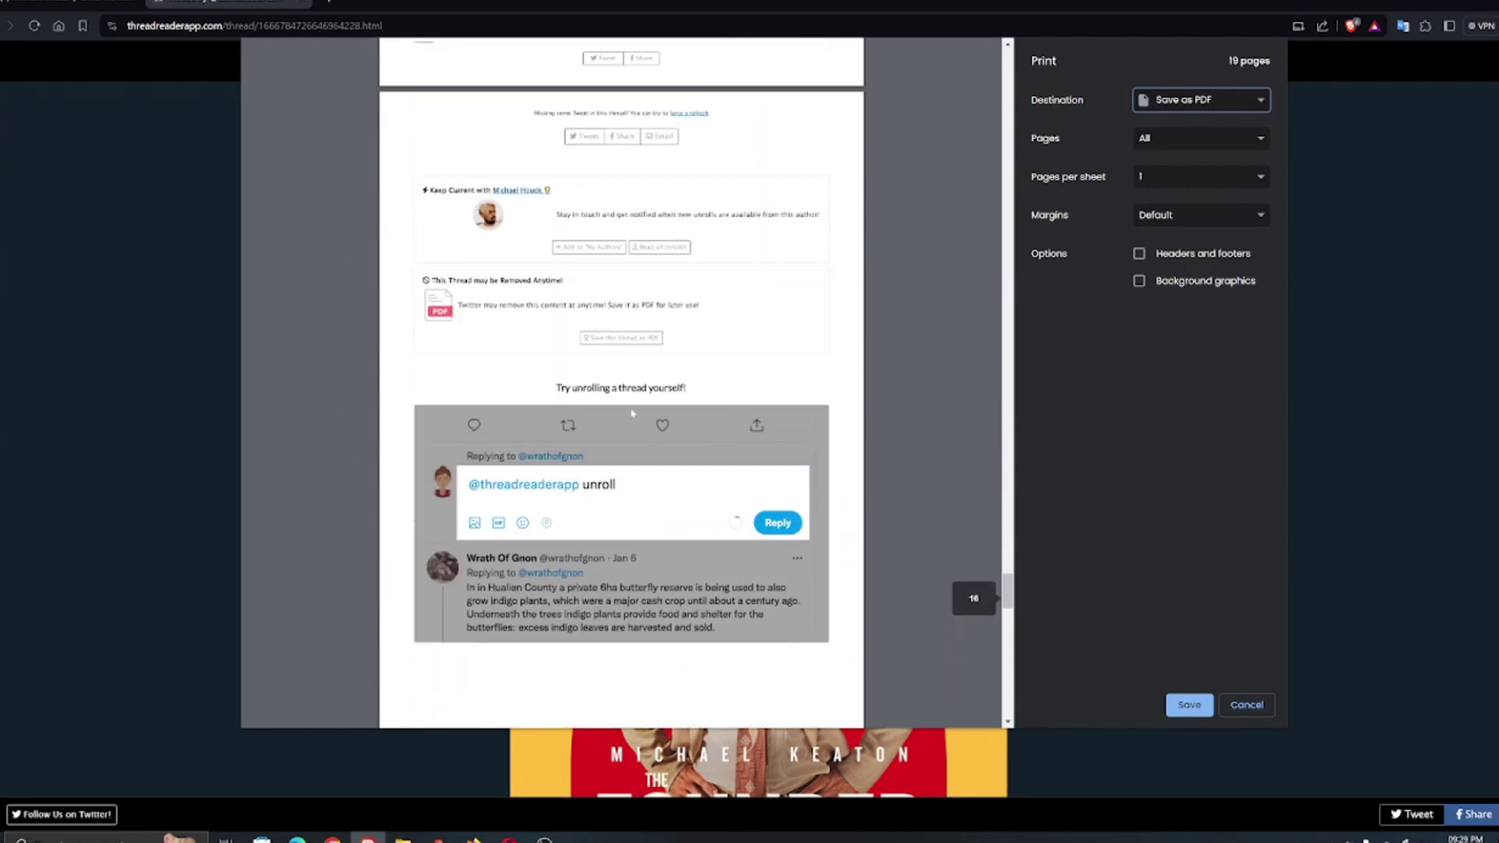
{"action": "scroll", "coordinate": [692, 386], "scroll_direction": "down", "scroll_amount": 2}
{"action": "scroll", "coordinate": [830, 408], "scroll_direction": "up", "scroll_amount": 4}
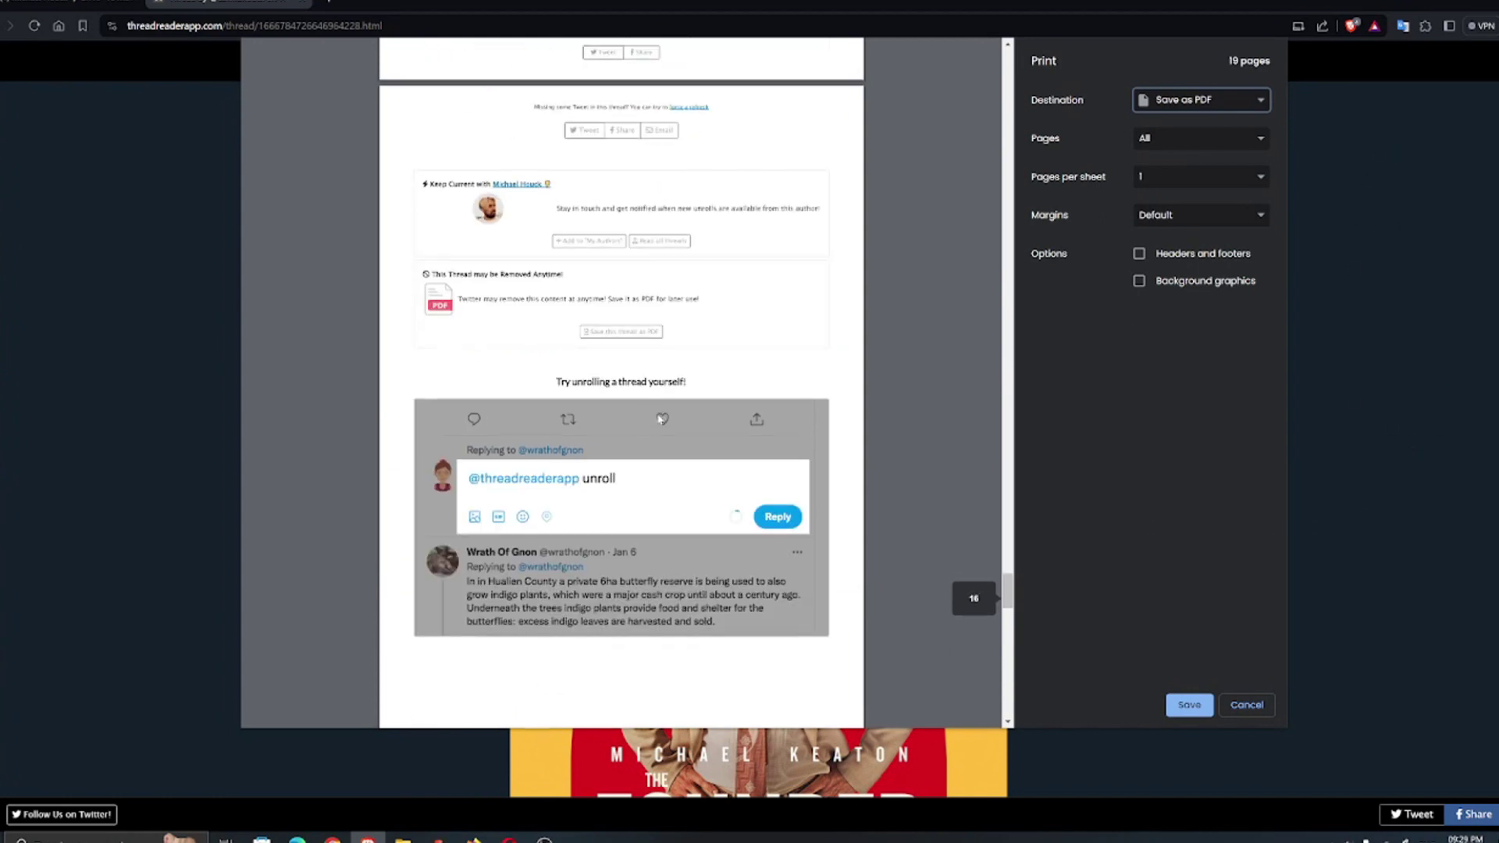
{"action": "scroll", "coordinate": [659, 420], "scroll_direction": "up", "scroll_amount": 3}
{"action": "scroll", "coordinate": [659, 420], "scroll_direction": "up", "scroll_amount": 4}
{"action": "scroll", "coordinate": [657, 323], "scroll_direction": "up", "scroll_amount": 3}
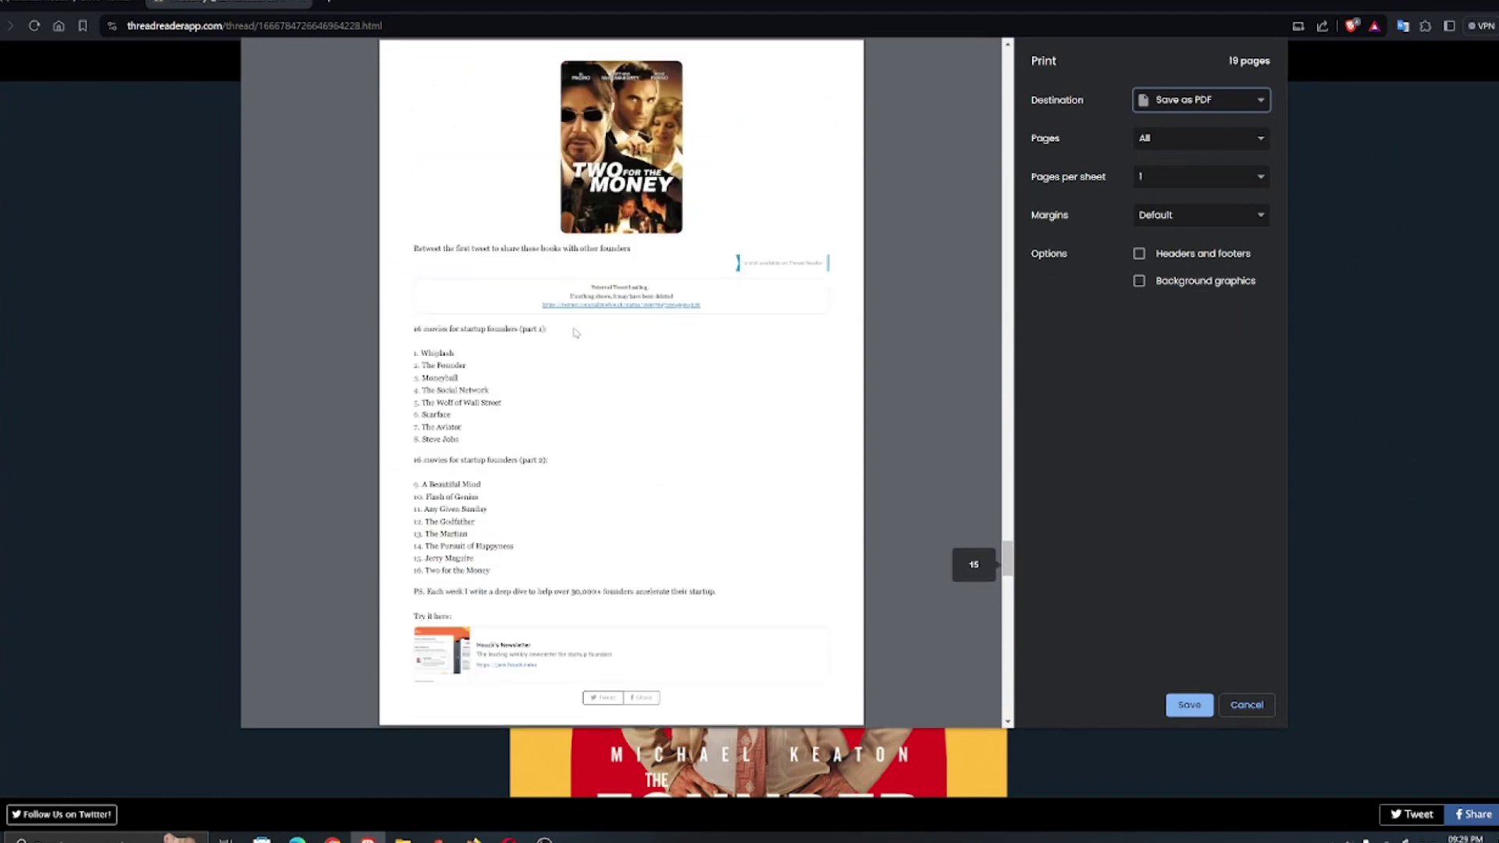
{"action": "scroll", "coordinate": [657, 317], "scroll_direction": "up", "scroll_amount": 2}
{"action": "scroll", "coordinate": [621, 334], "scroll_direction": "up", "scroll_amount": 2}
{"action": "scroll", "coordinate": [615, 263], "scroll_direction": "up", "scroll_amount": 1}
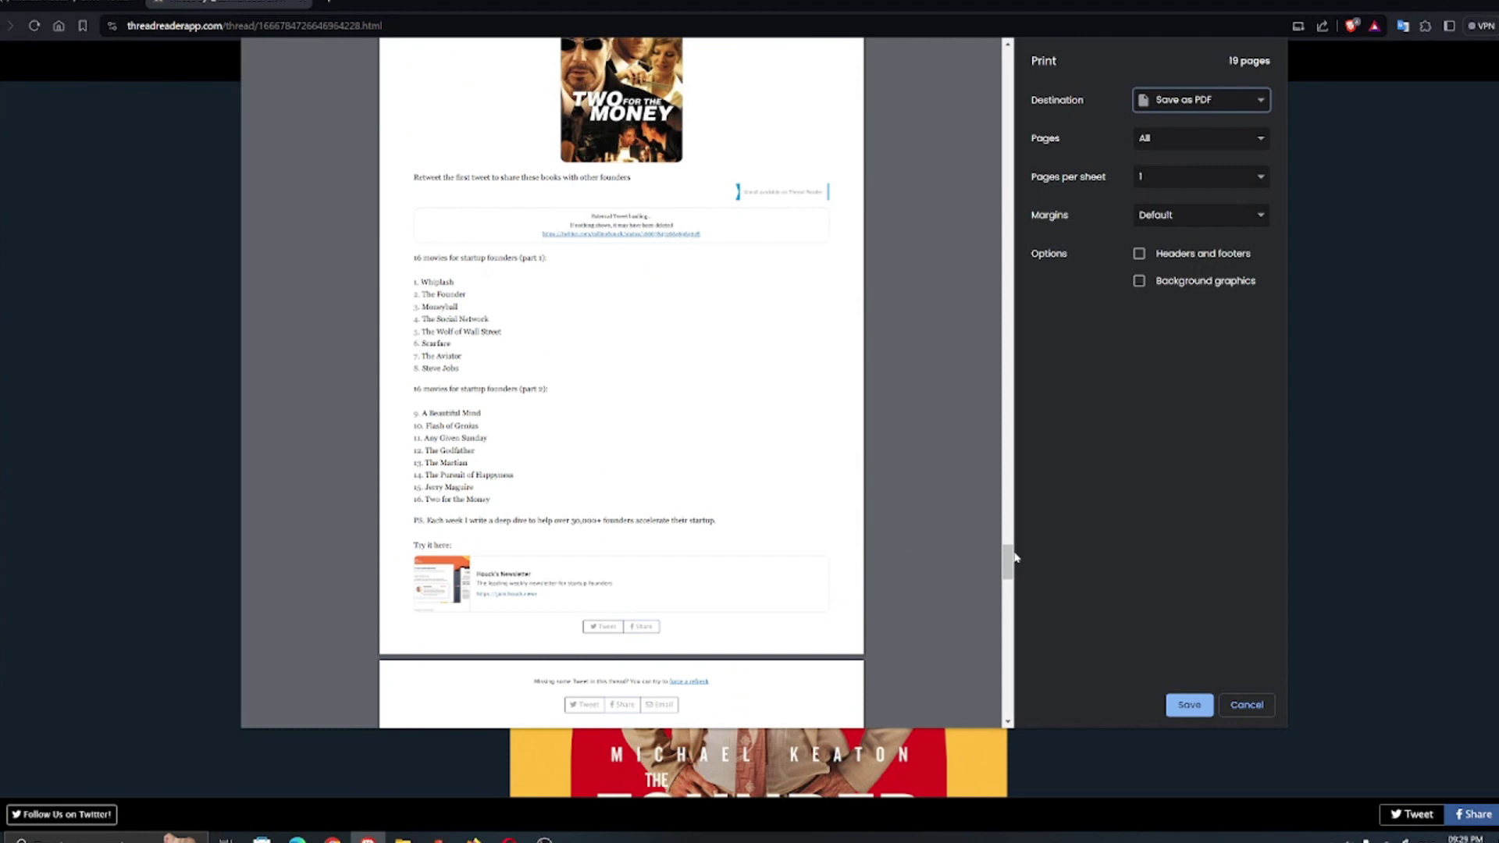
{"action": "mouse_move", "coordinate": [1009, 560]}
{"action": "left_mouse_down"}
{"action": "mouse_move", "coordinate": [1022, 647]}
{"action": "mouse_move", "coordinate": [1022, 560]}
{"action": "left_mouse_up"}
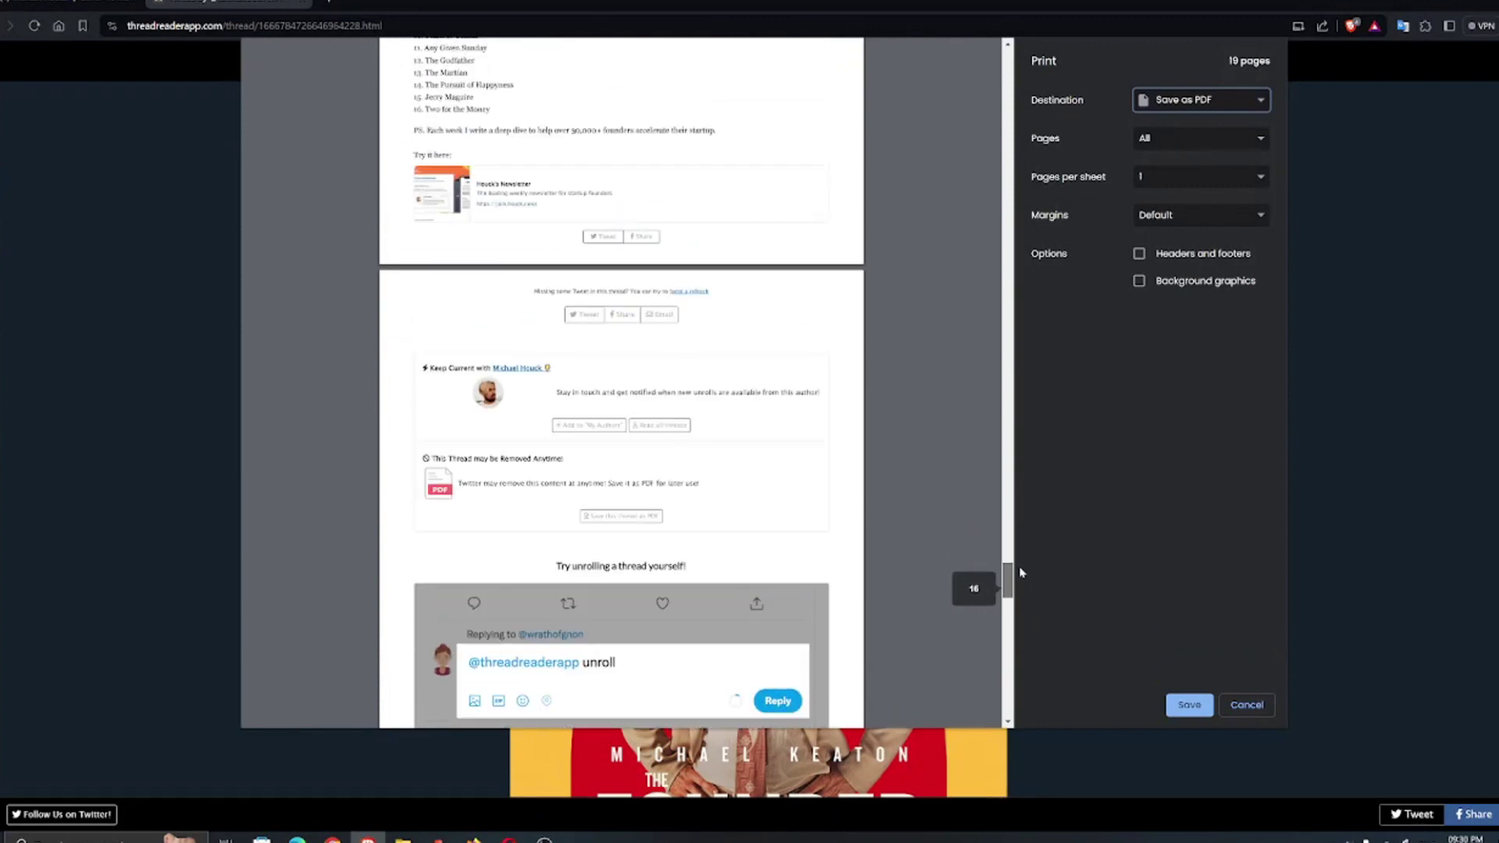
- Switch the print Pages option to a custom range and enter 1-15
{"action": "left_click", "coordinate": [1154, 139]}
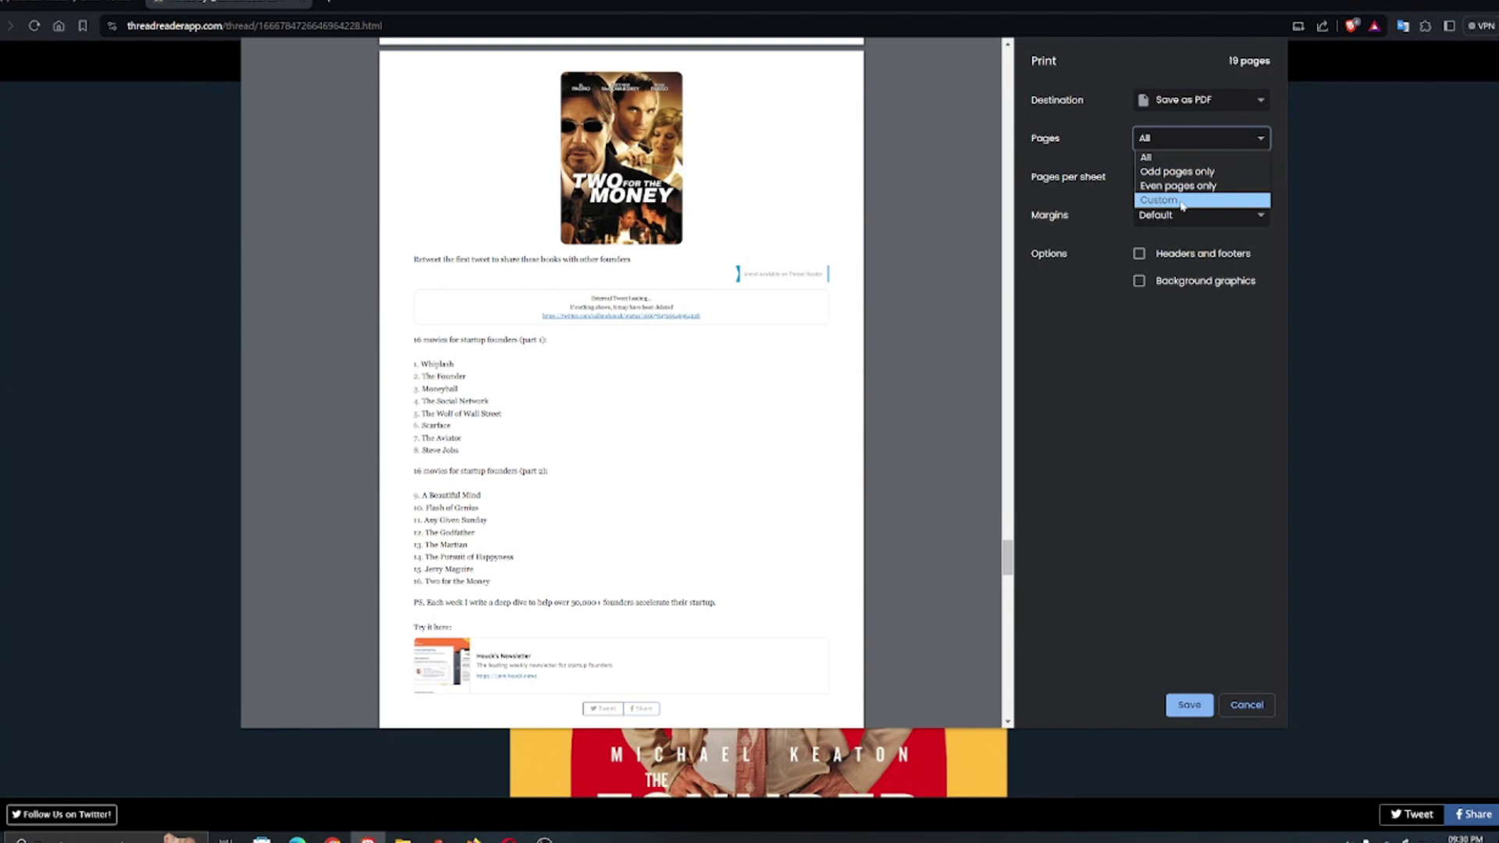
{"action": "left_click", "coordinate": [1181, 202]}
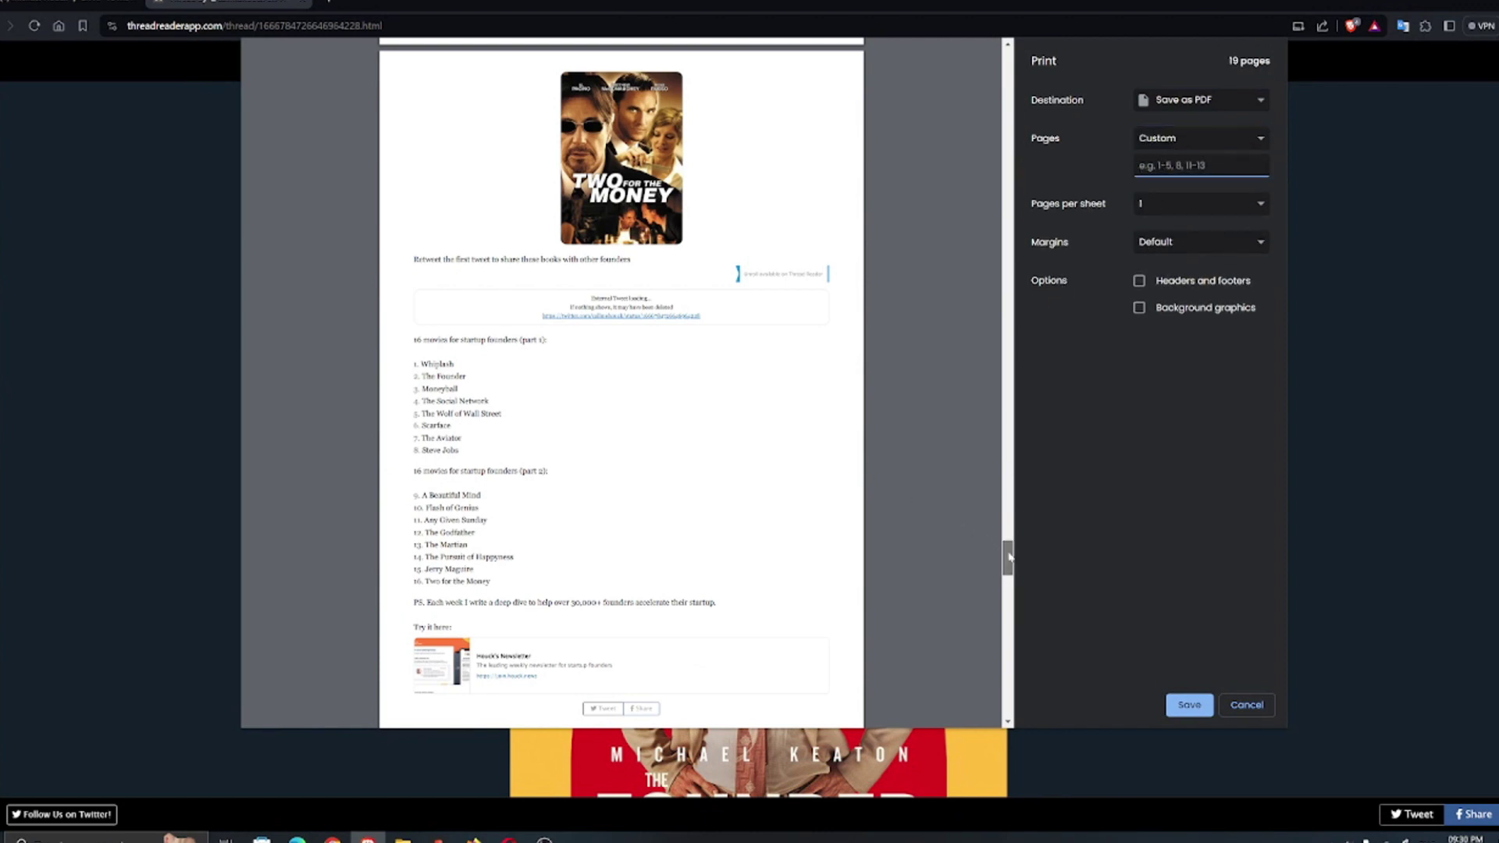
{"action": "left_click_drag", "start_coordinate": [1008, 550], "coordinate": [1008, 570]}
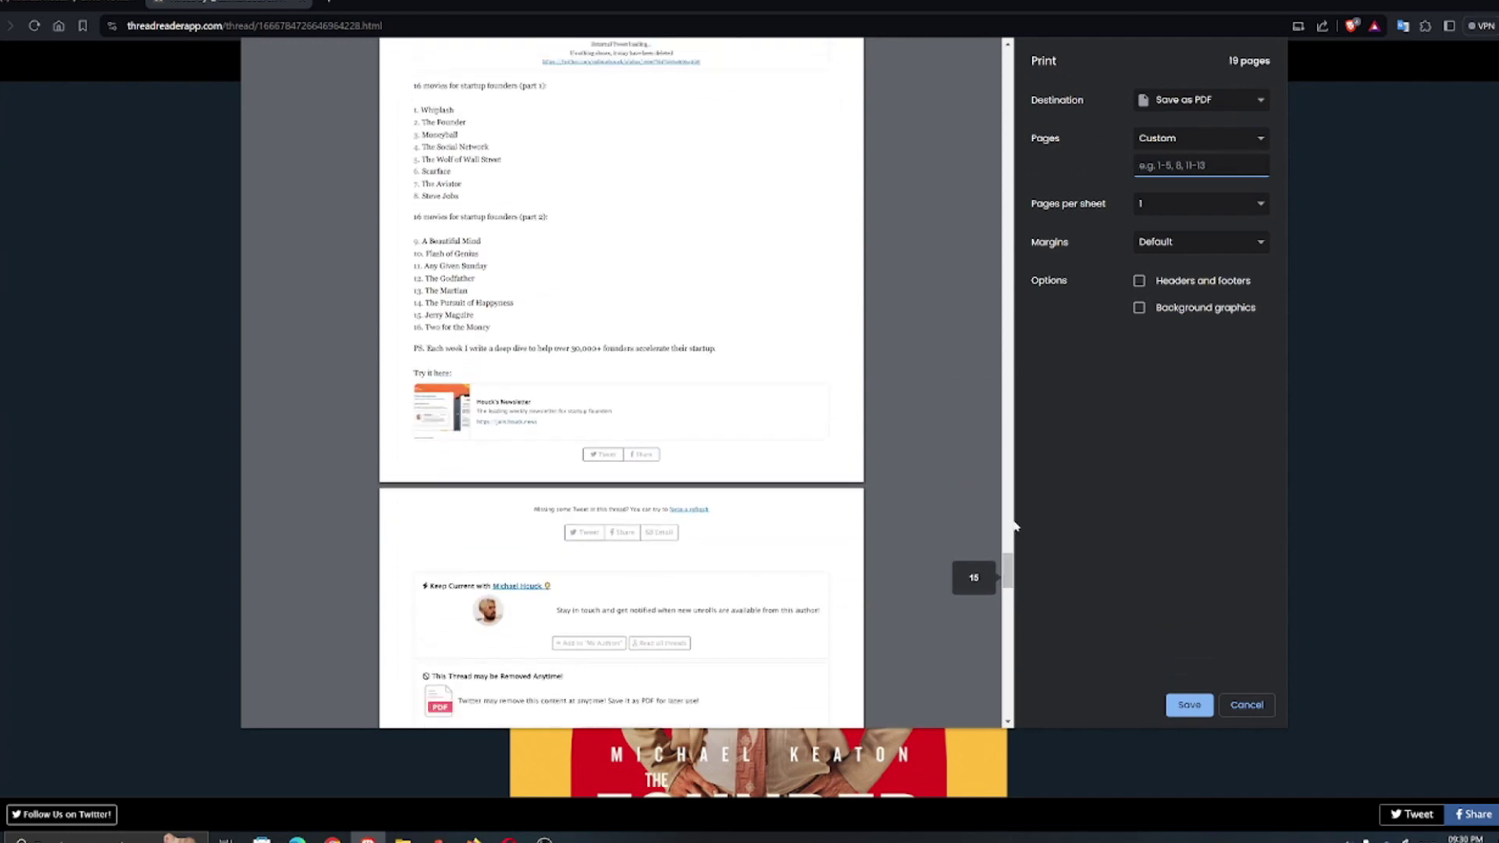
{"action": "left_click", "coordinate": [1189, 165]}
{"action": "type", "text": "1-15"}
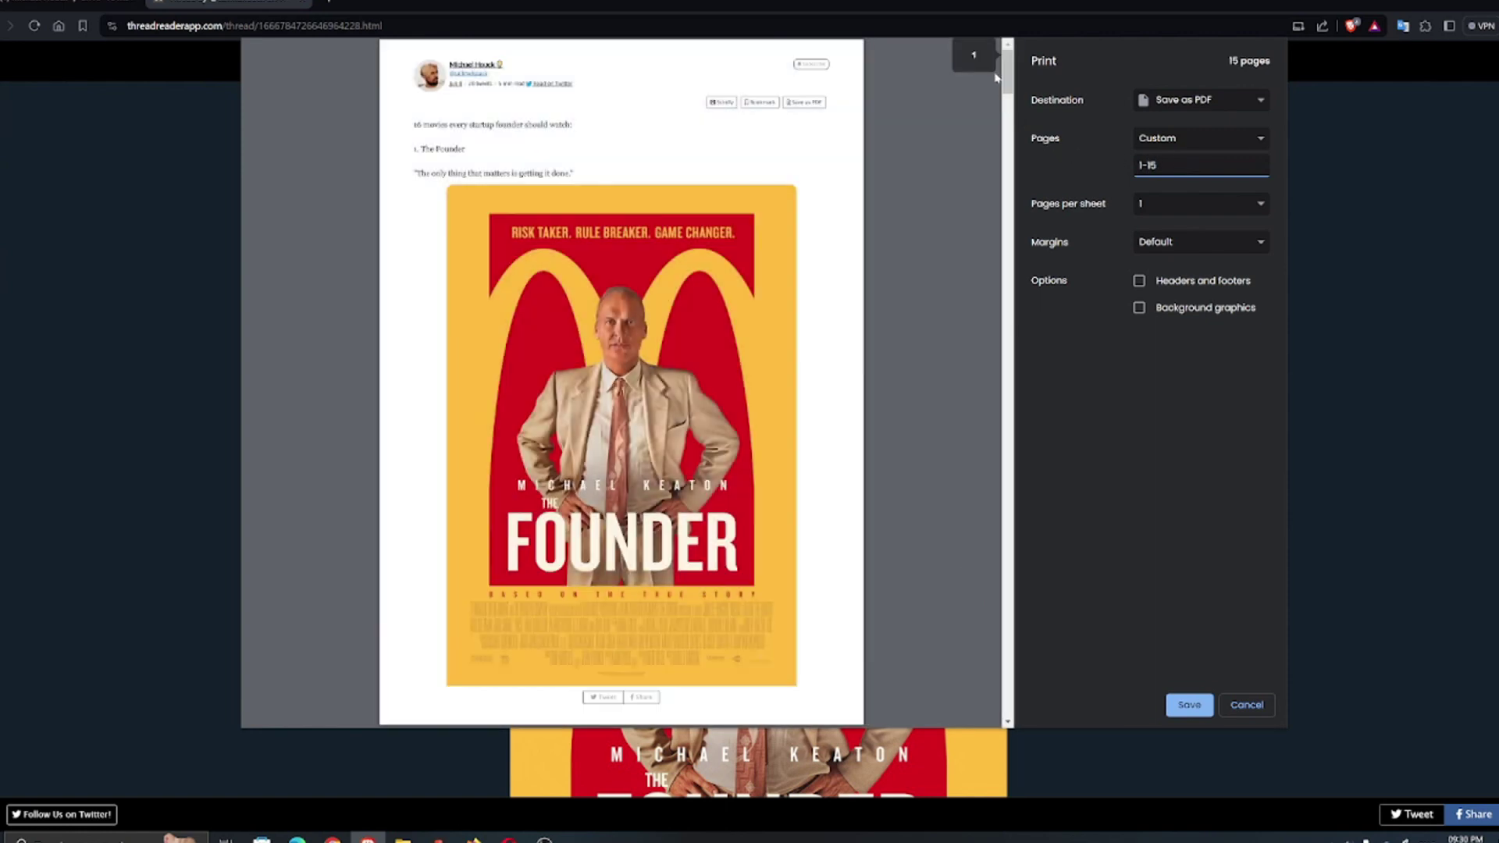
{"action": "left_click_drag", "start_coordinate": [1005, 71], "coordinate": [1002, 707]}
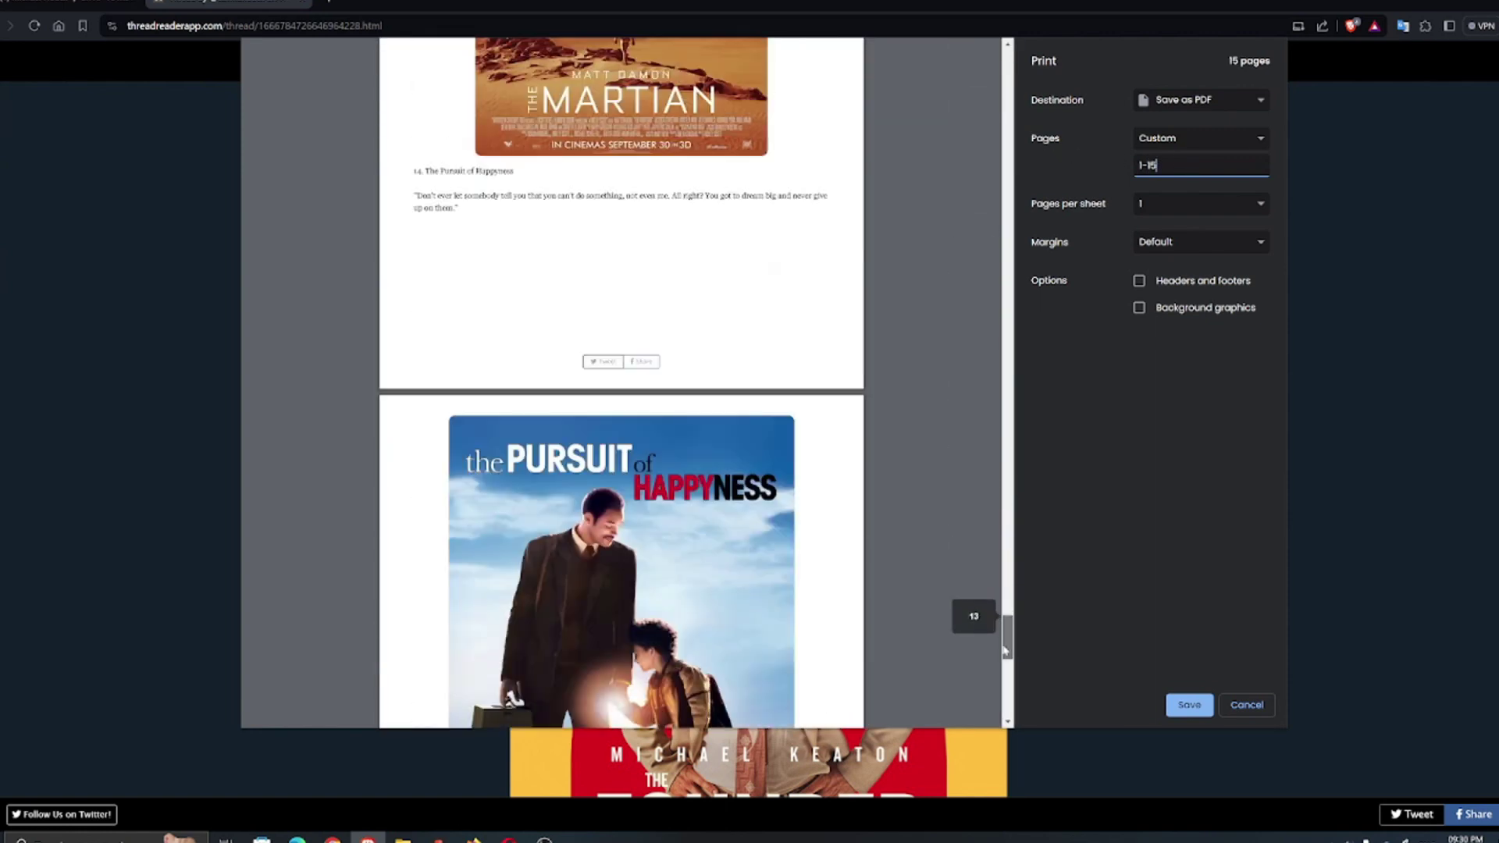
{"action": "scroll", "coordinate": [750, 357], "scroll_direction": "up", "scroll_amount": 1}
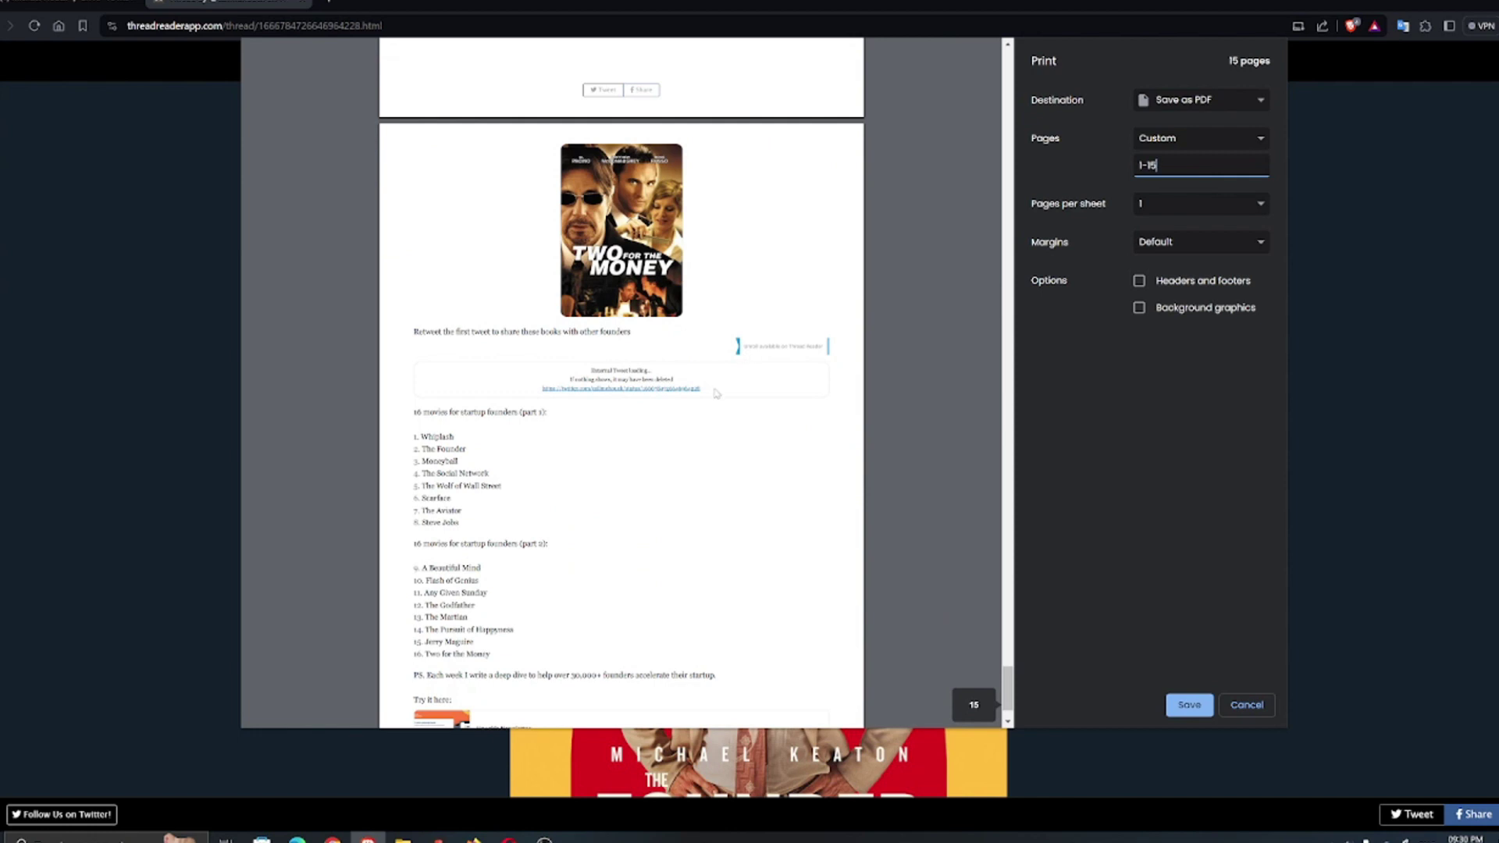
{"action": "scroll", "coordinate": [727, 387], "scroll_direction": "down", "scroll_amount": 1}
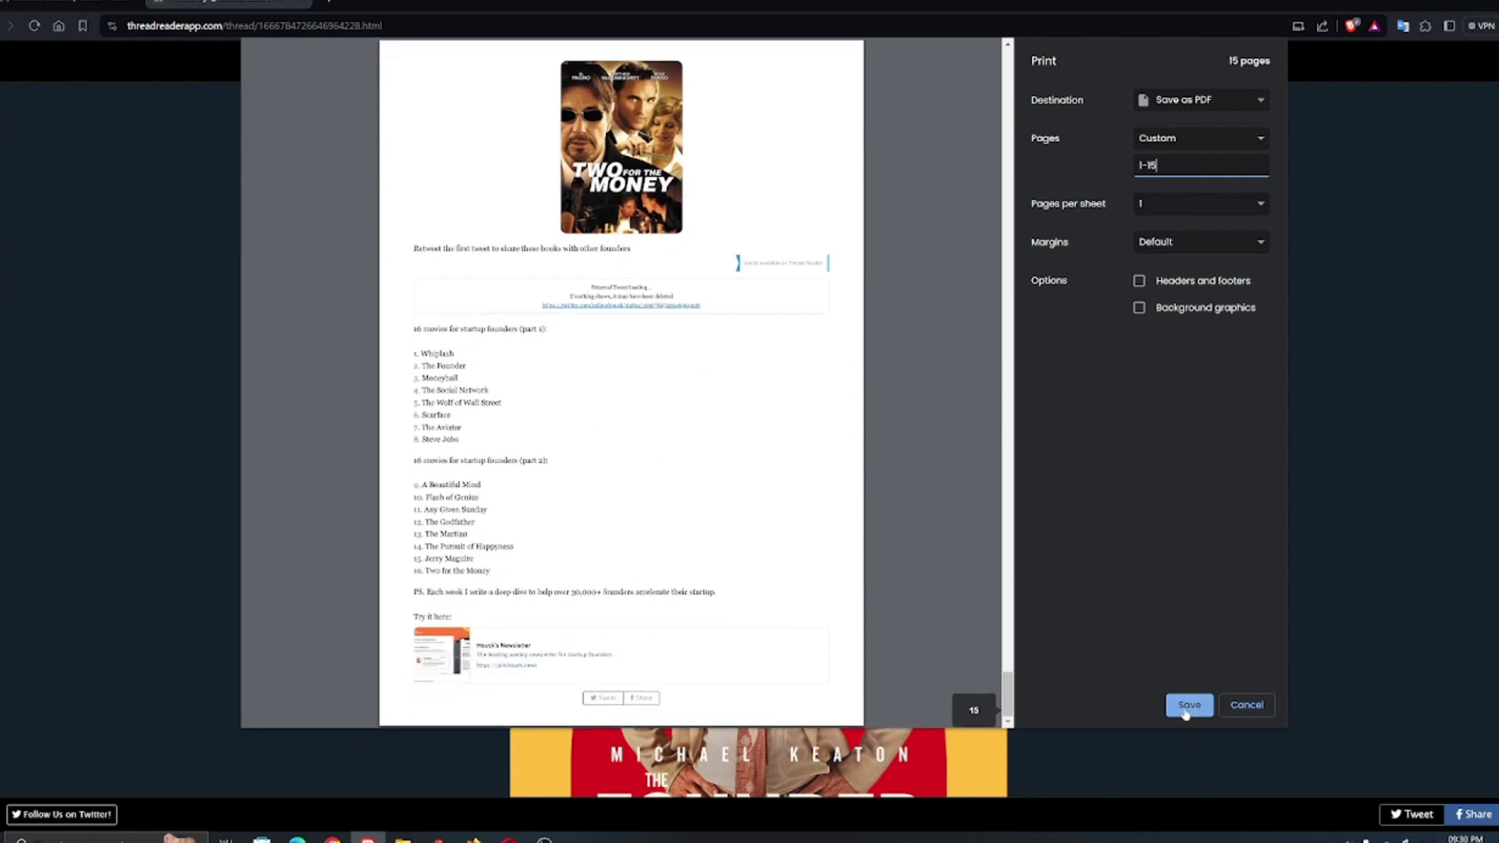
- Save the PDF to Downloads under the name 'Movies Thread'
{"action": "left_click", "coordinate": [1186, 705]}
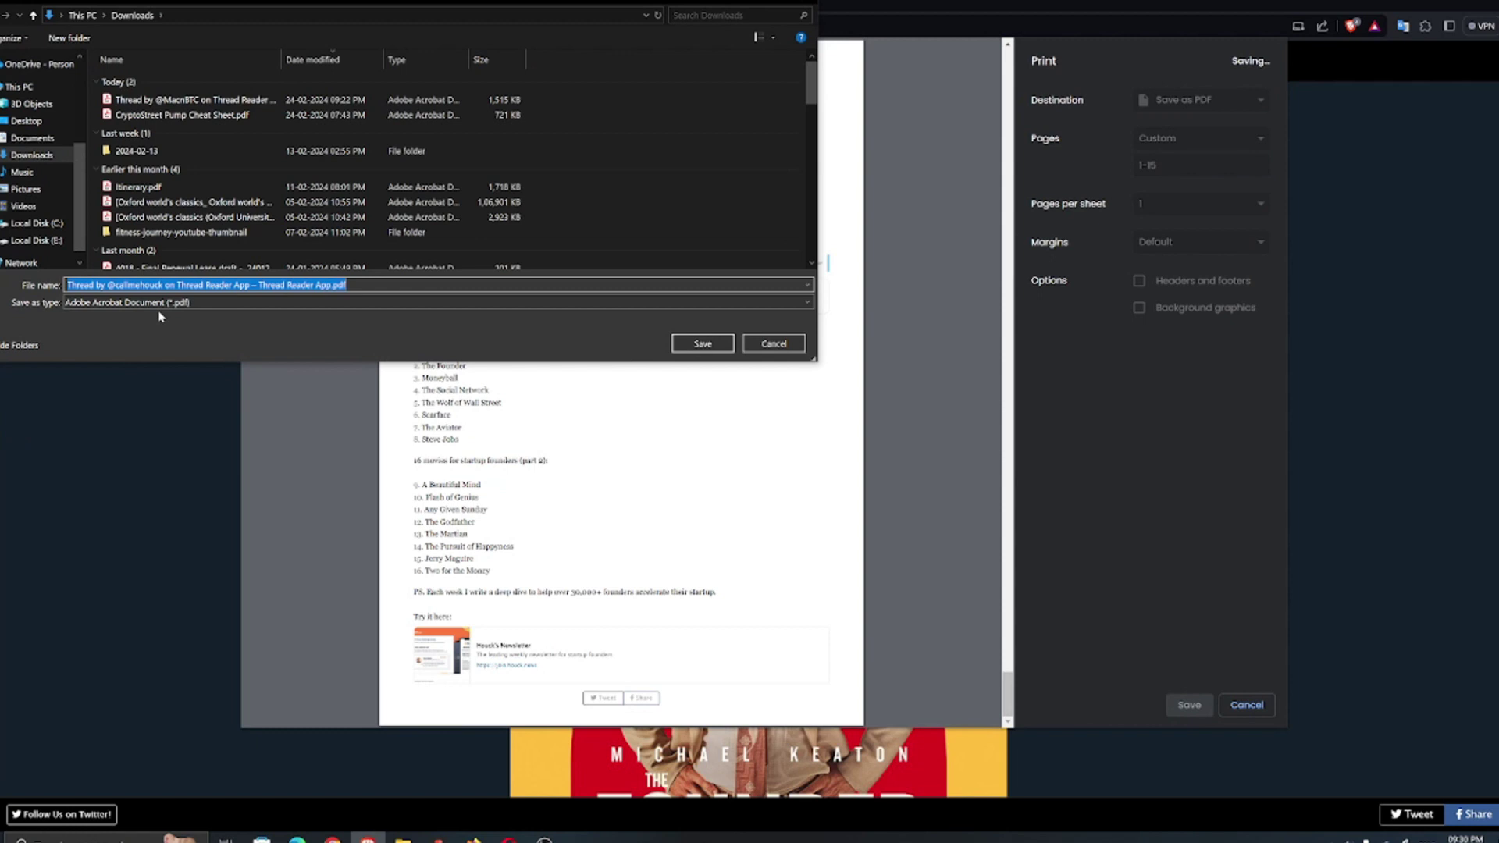
{"action": "type", "text": "Movies Thread"}
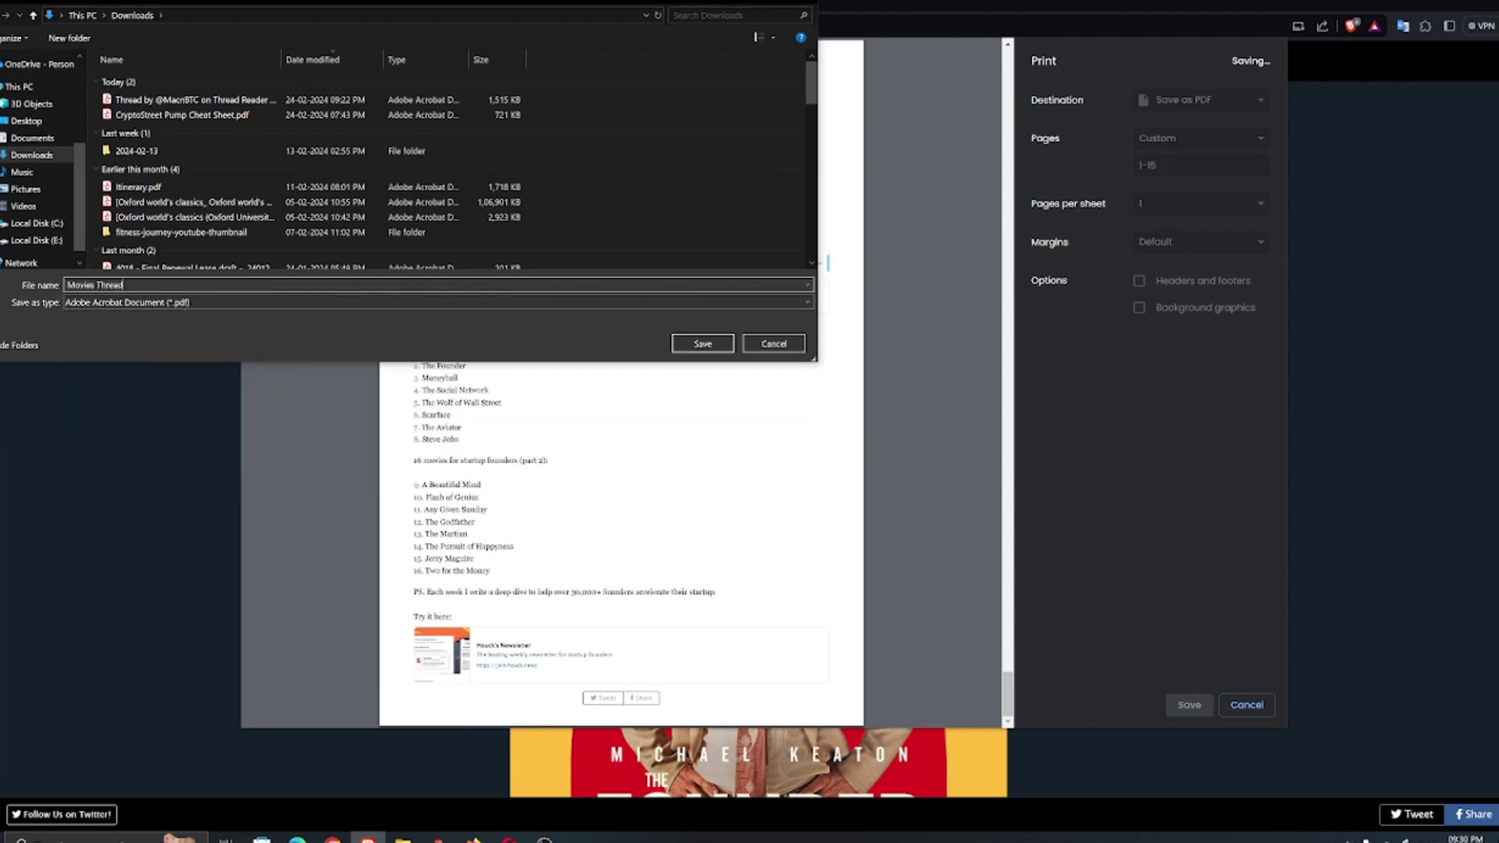
{"action": "left_click", "coordinate": [701, 342]}
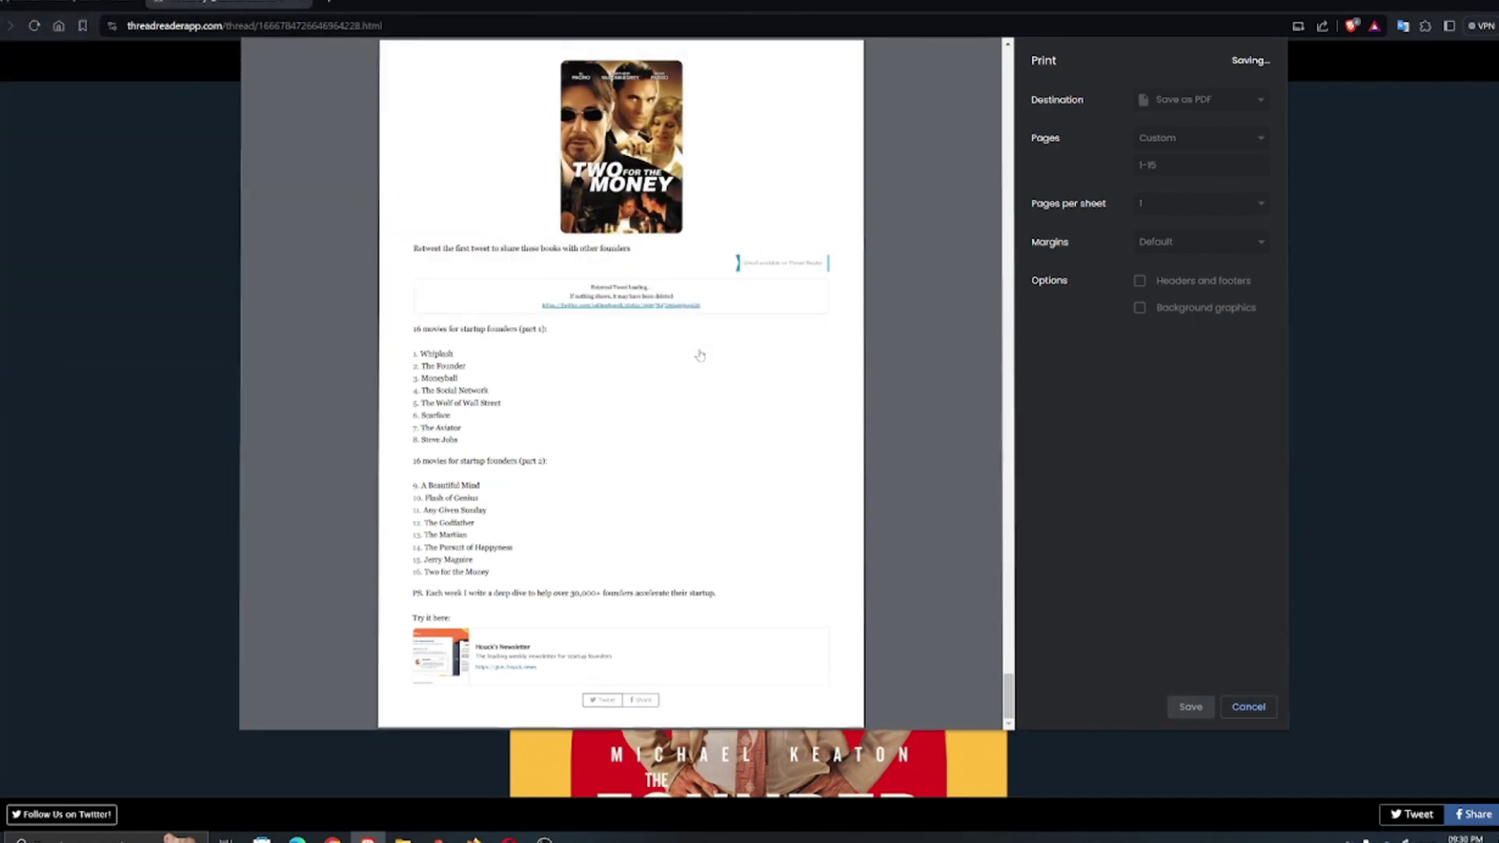
{"action": "scroll", "coordinate": [713, 353], "scroll_direction": "down", "scroll_amount": 5}
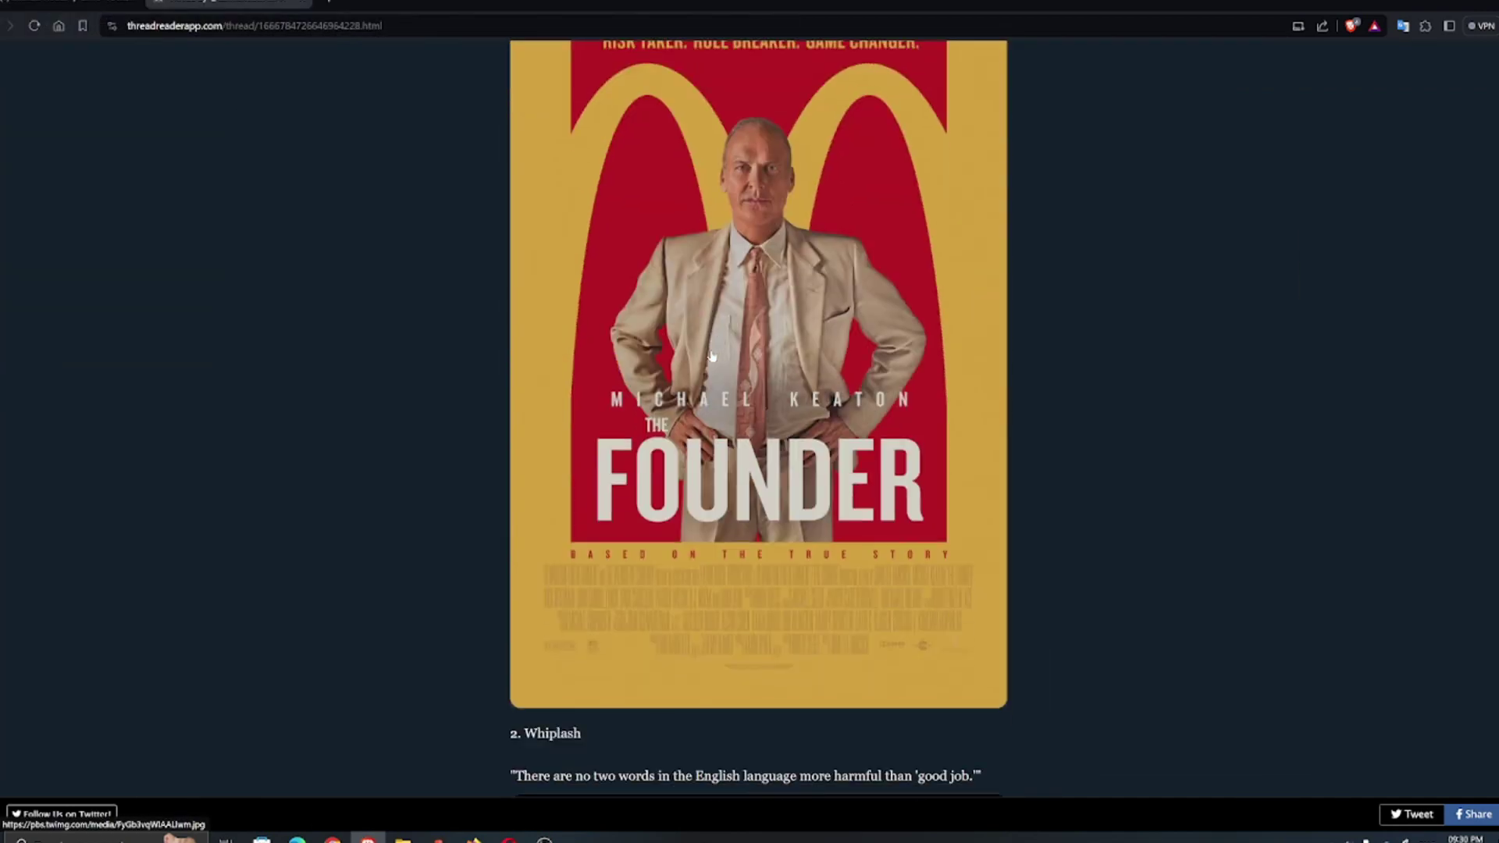
{"action": "scroll", "coordinate": [713, 352], "scroll_direction": "up", "scroll_amount": 3}
{"action": "scroll", "coordinate": [586, 293], "scroll_direction": "up", "scroll_amount": 2}
- Return to the X tab showing the original 16-movies-for-founders thread
{"action": "key", "text": "ctrl+Tab"}
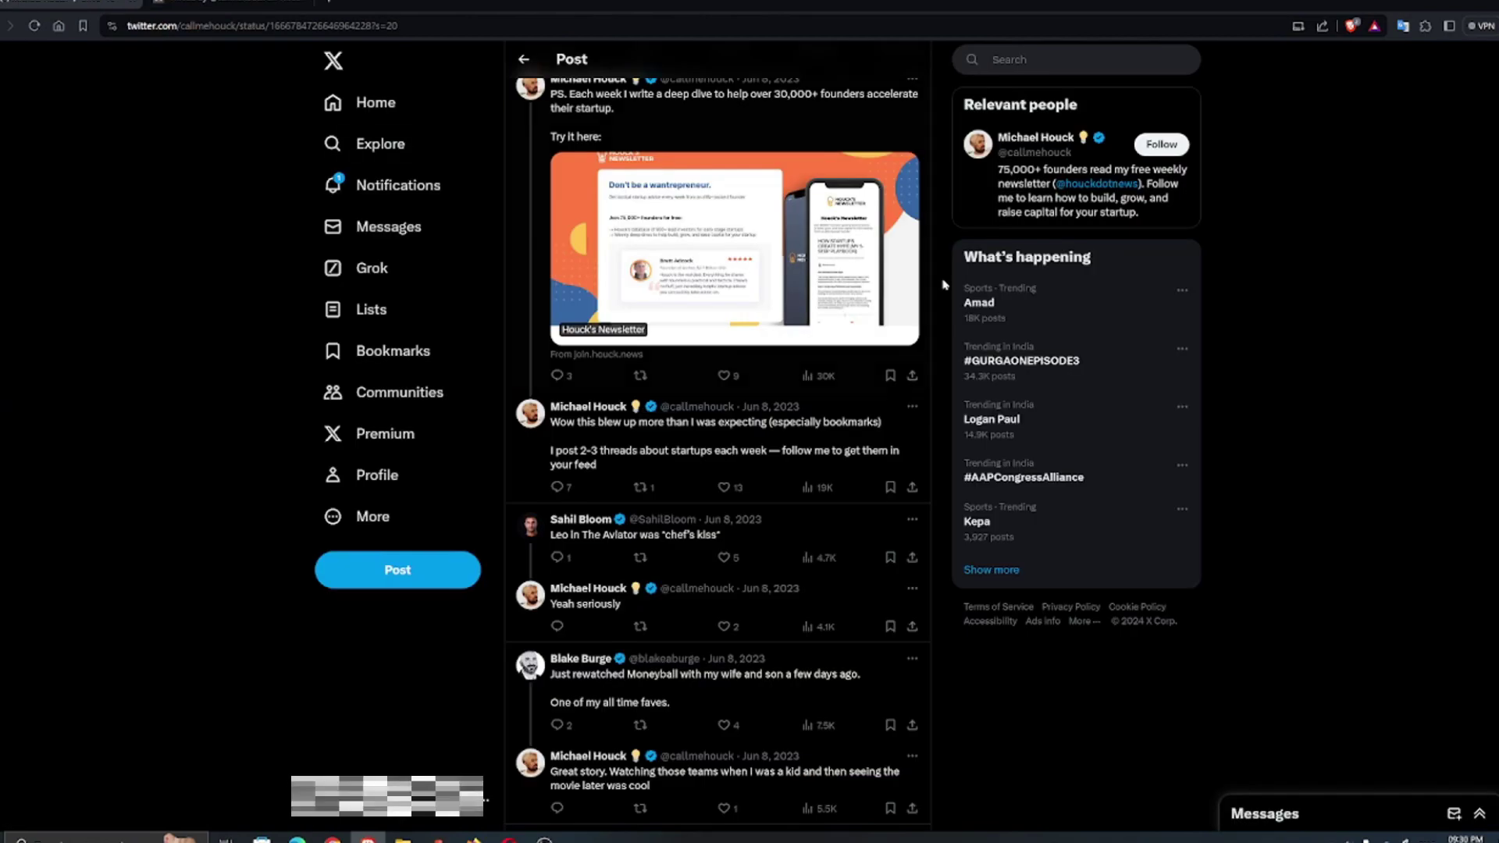
{"action": "scroll", "coordinate": [726, 410], "scroll_direction": "down", "scroll_amount": 5}
{"action": "scroll", "coordinate": [938, 289], "scroll_direction": "up", "scroll_amount": 2}
{"action": "scroll", "coordinate": [938, 289], "scroll_direction": "up", "scroll_amount": 5}
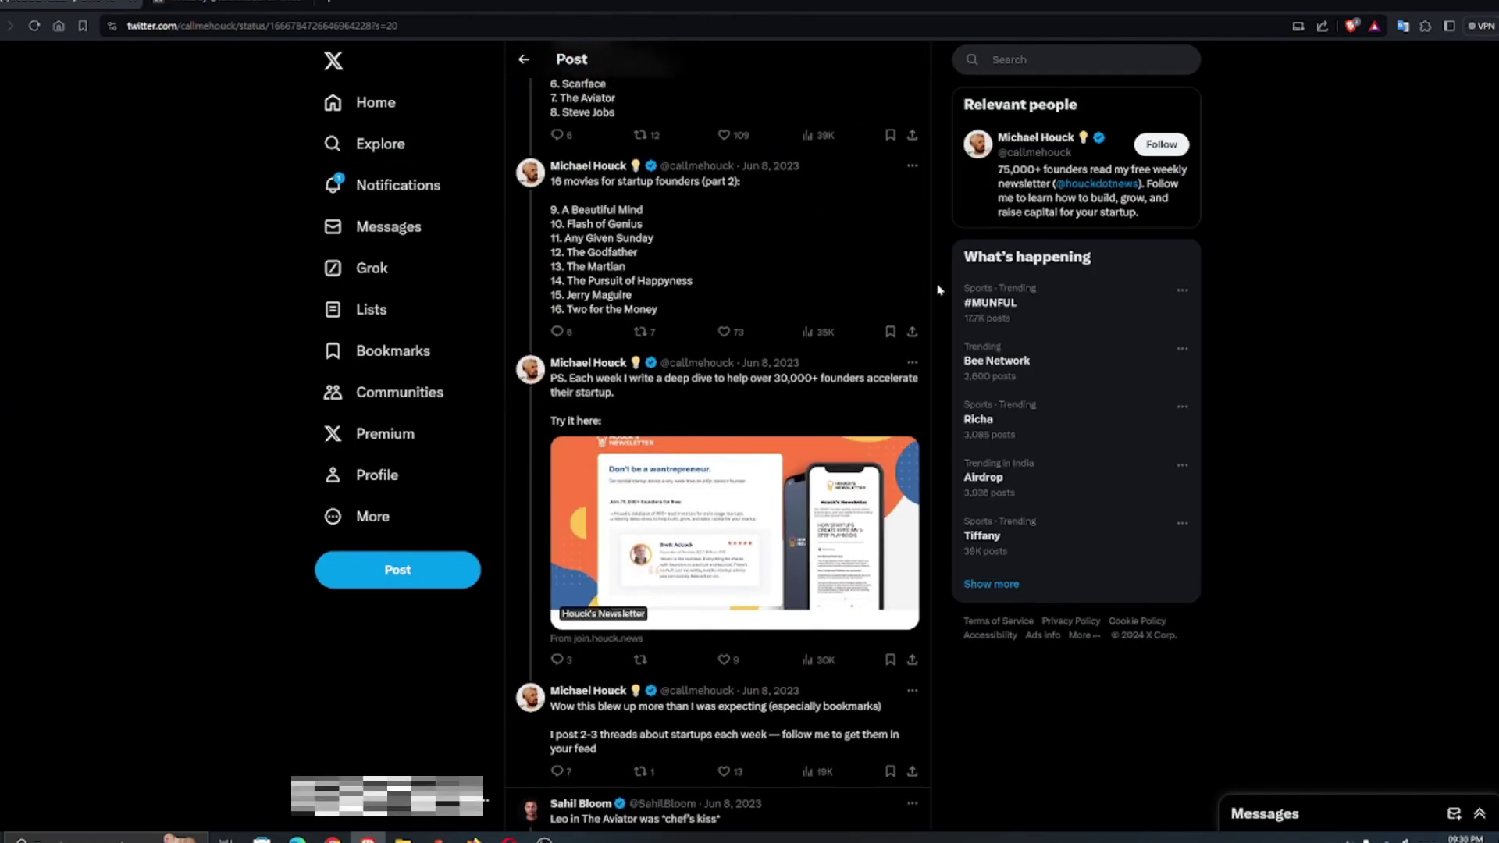
{"action": "scroll", "coordinate": [939, 288], "scroll_direction": "up", "scroll_amount": 3}
{"action": "scroll", "coordinate": [937, 288], "scroll_direction": "up", "scroll_amount": 2}
{"action": "scroll", "coordinate": [938, 288], "scroll_direction": "up", "scroll_amount": 1}
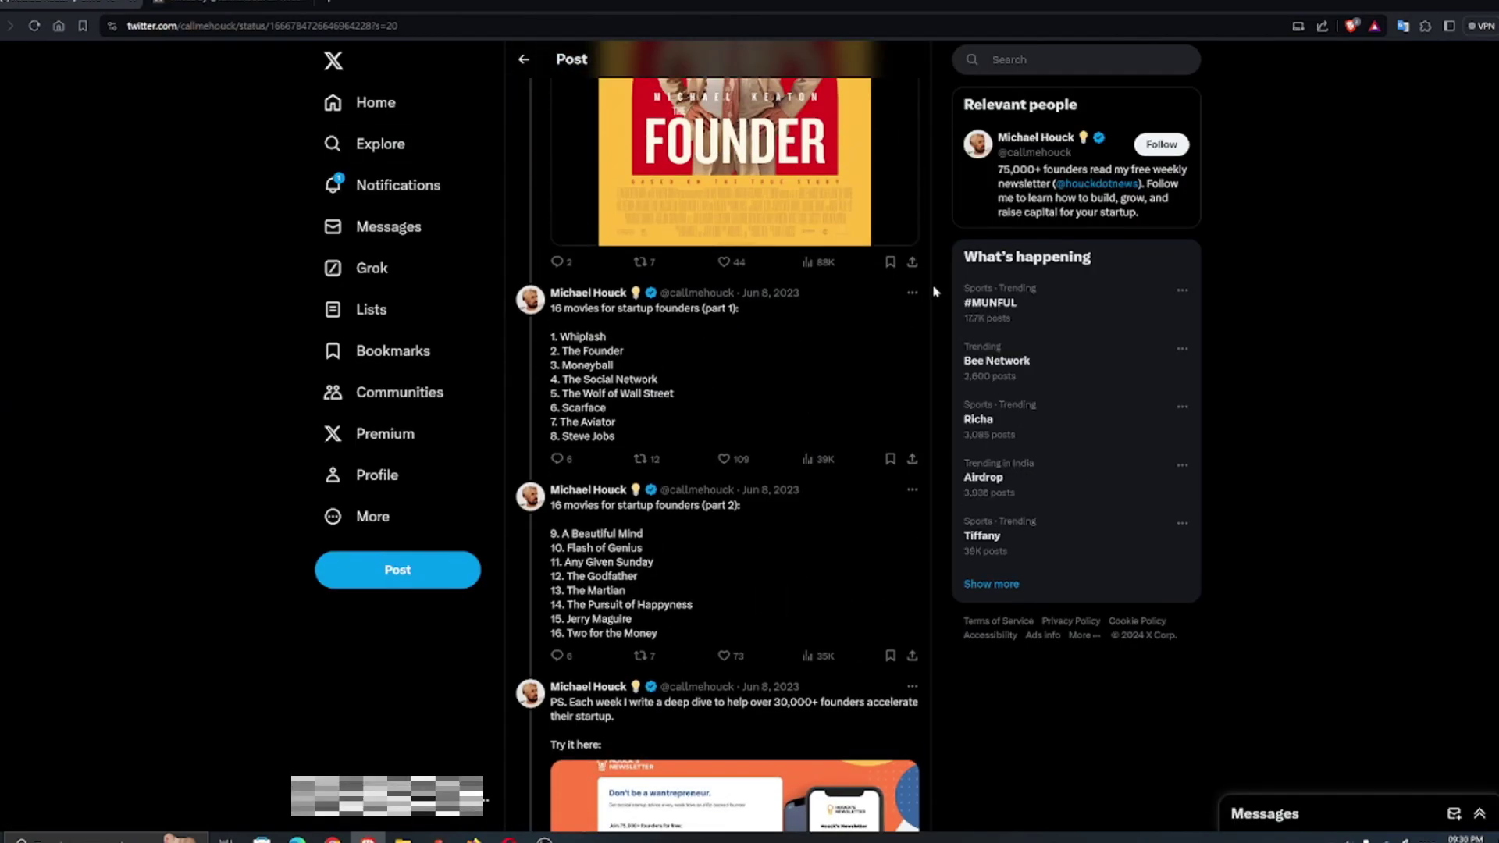
{"action": "scroll", "coordinate": [939, 288], "scroll_direction": "up", "scroll_amount": 3}
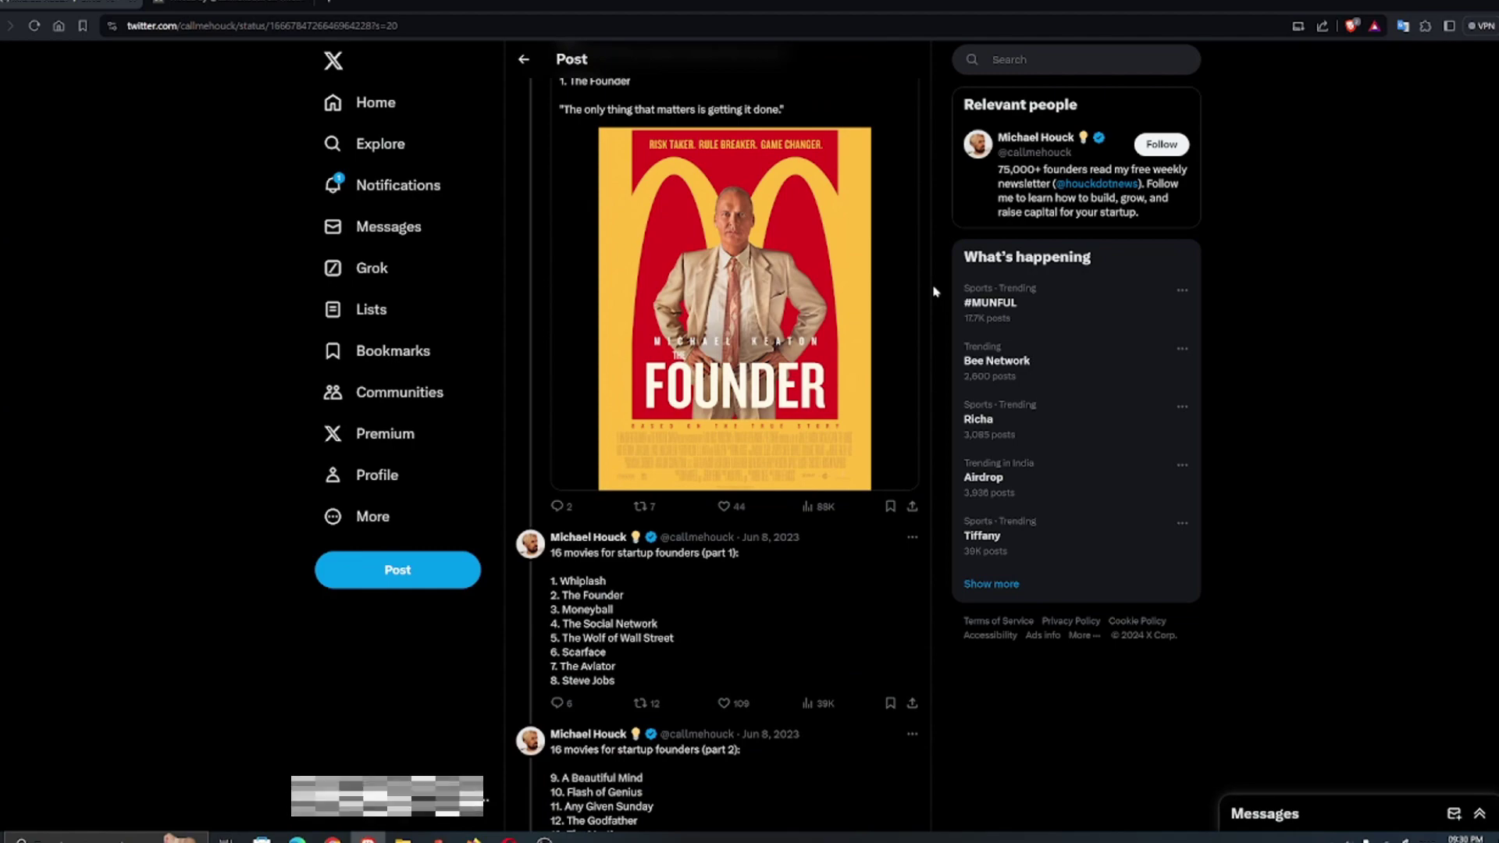